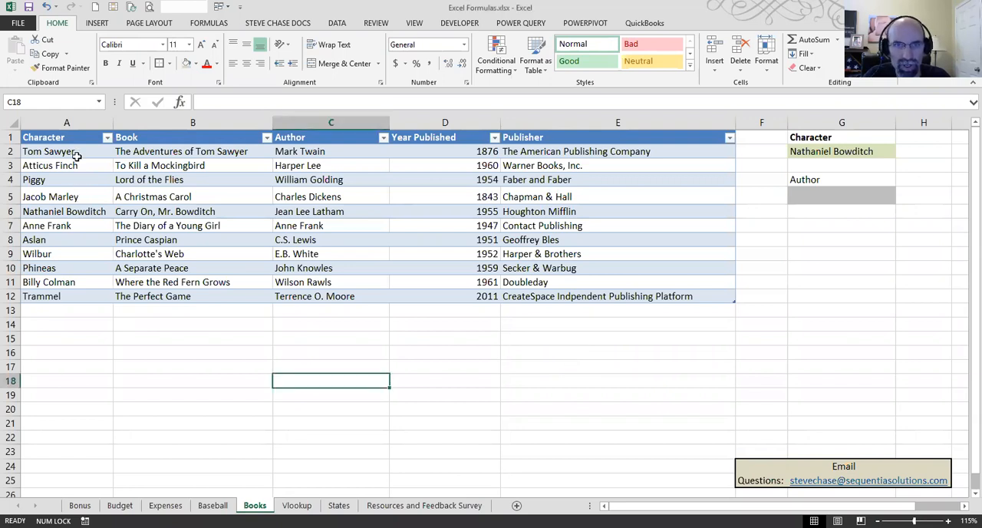
Step: Review the book table's Character column, the character selection in G2, and the table's name in its design settings
click(177, 163)
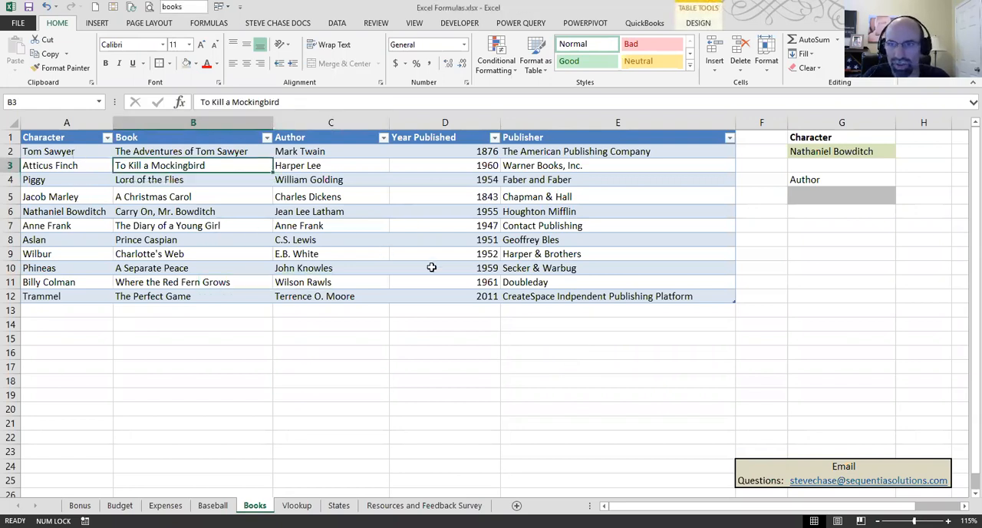
drag(89, 153, 79, 292)
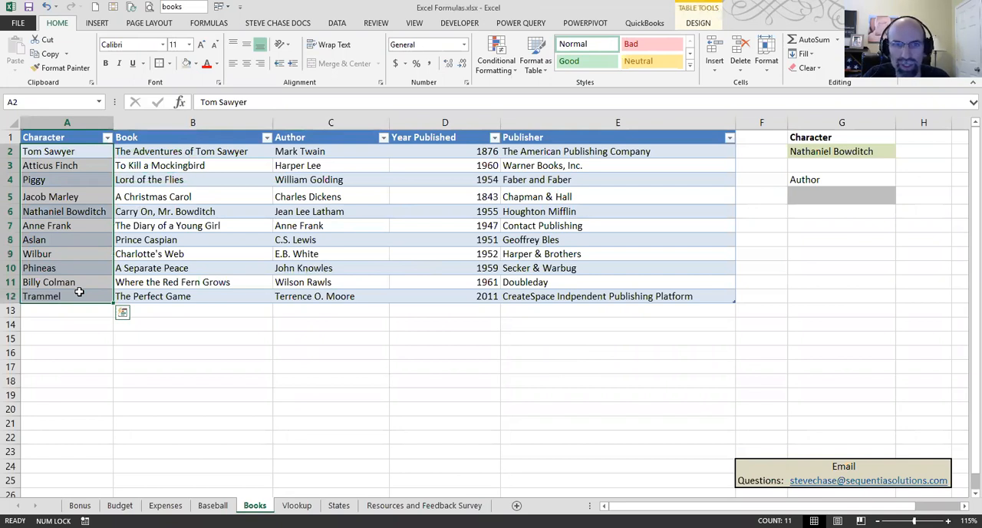
click(843, 156)
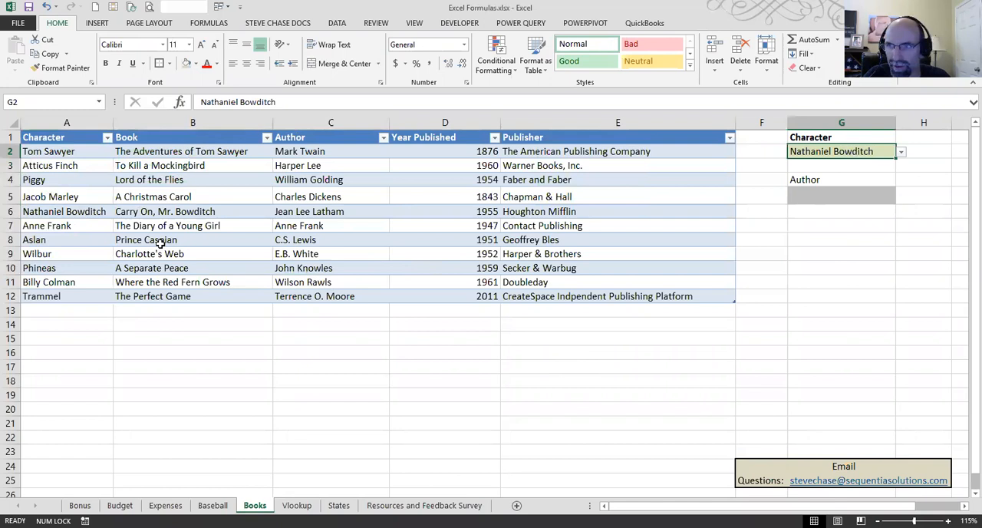
click(220, 255)
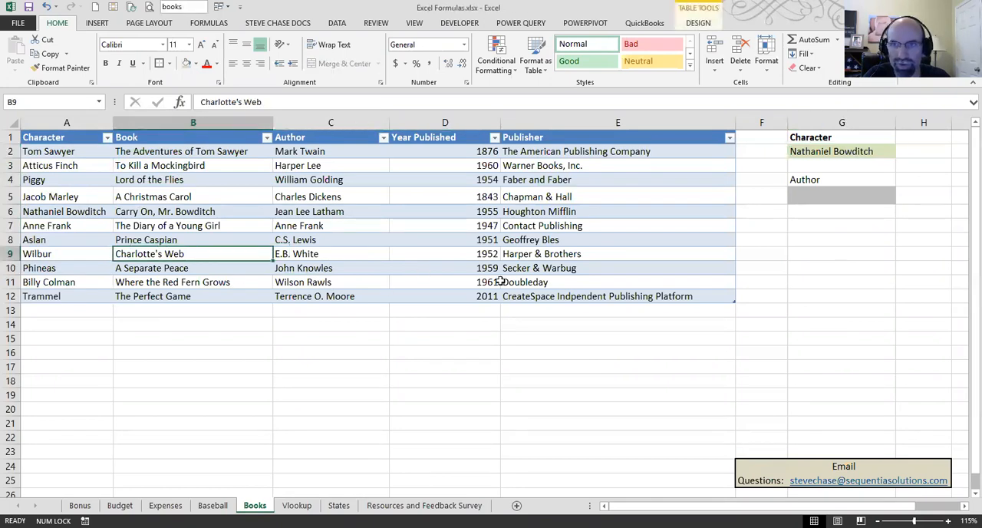
click(698, 23)
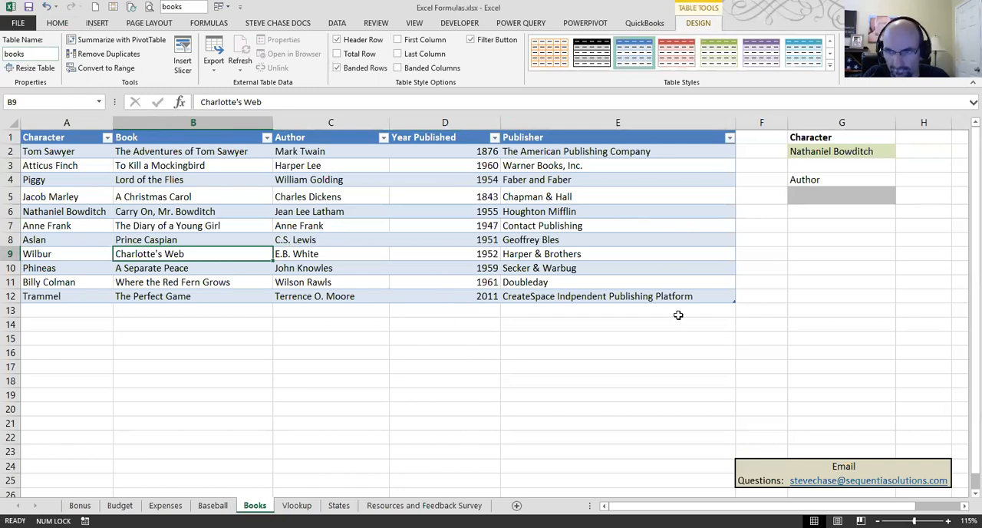
Step: Start a VLOOKUP function in the empty Author result cell G5, using G2 as the lookup value
click(808, 198)
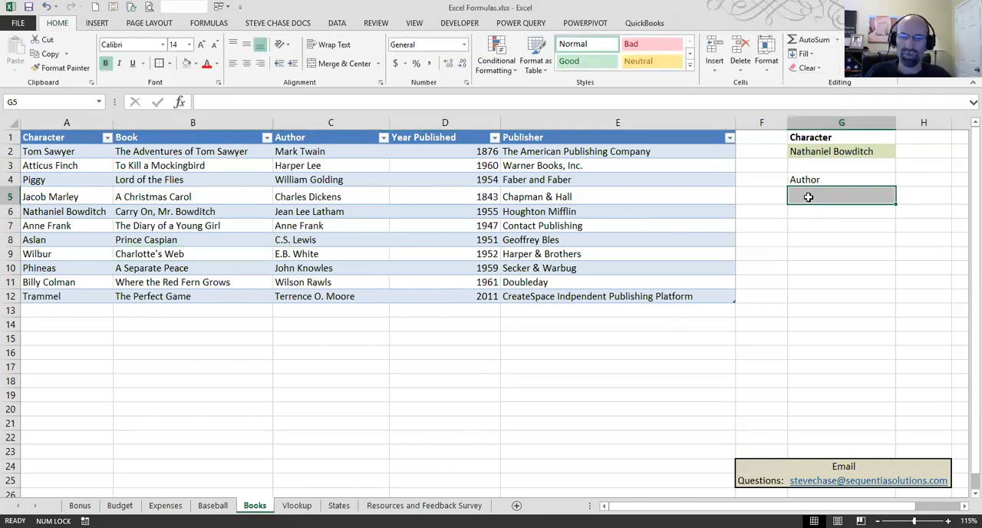
click(209, 23)
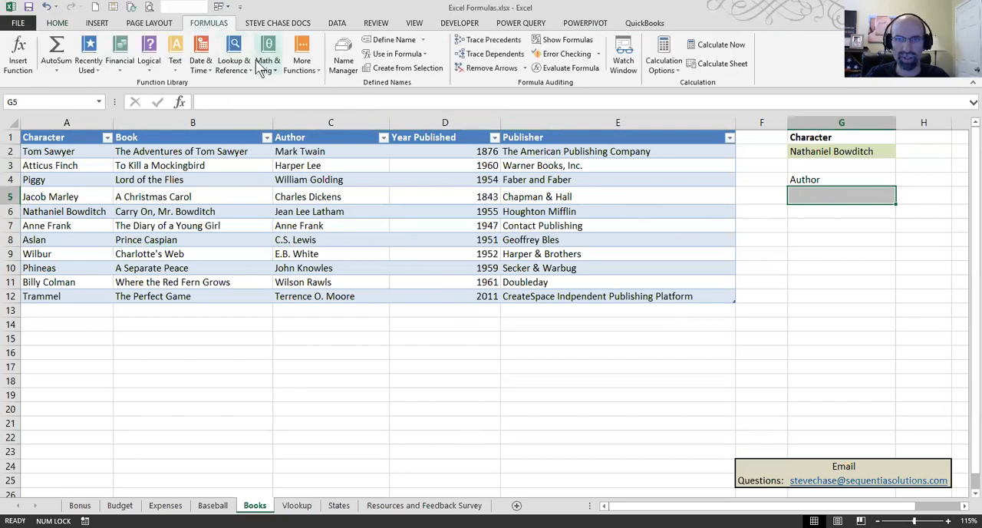
click(231, 62)
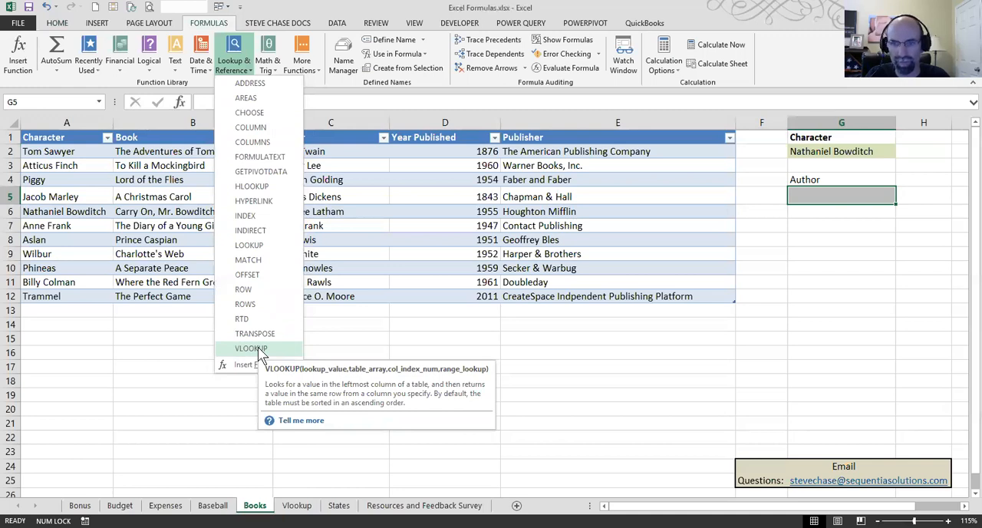
click(256, 348)
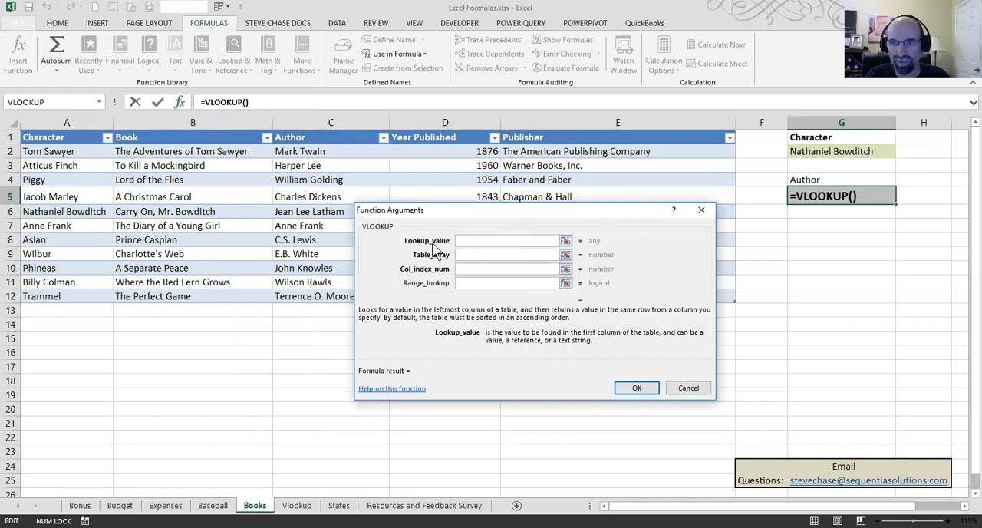
click(865, 151)
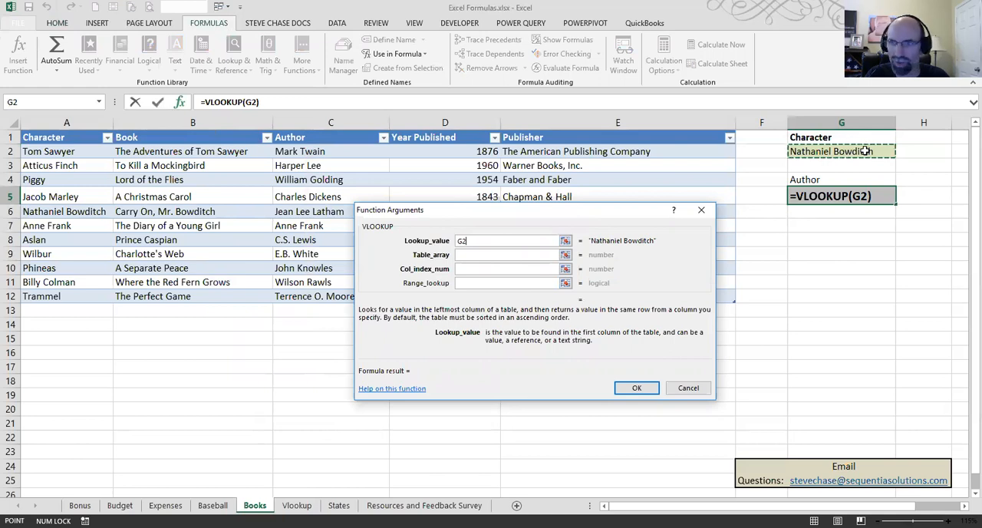
click(466, 255)
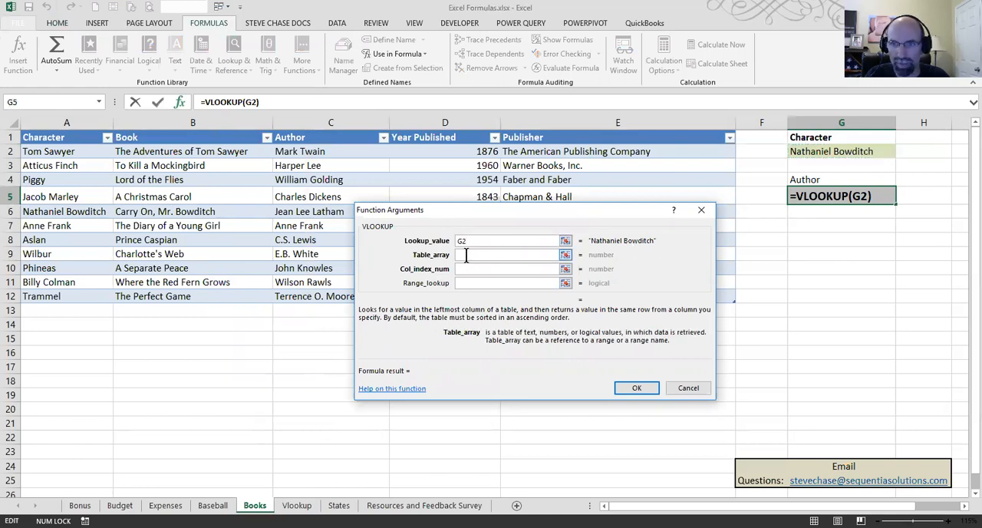
text(books)
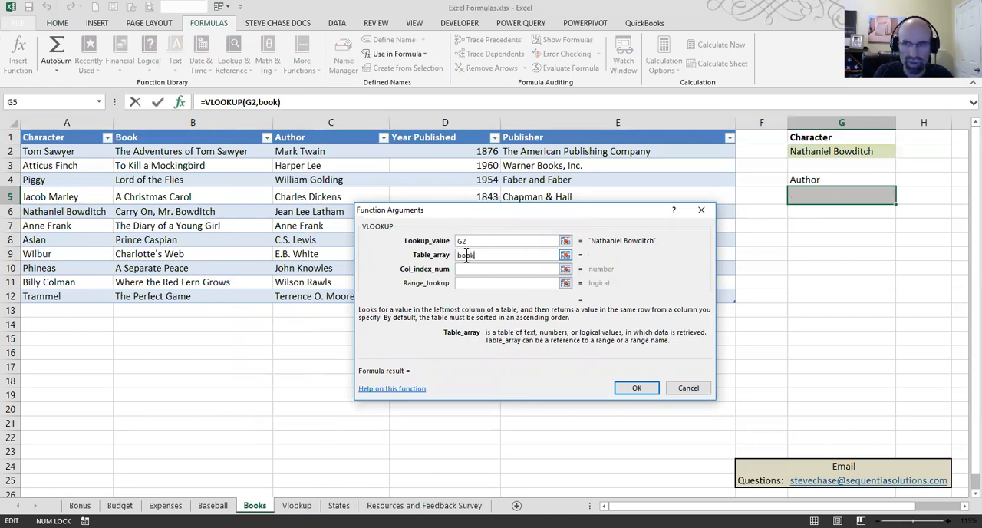
key(BackSpace)
key(BackSpace)
key(BackSpace)
key(BackSpace)
key(BackSpace)
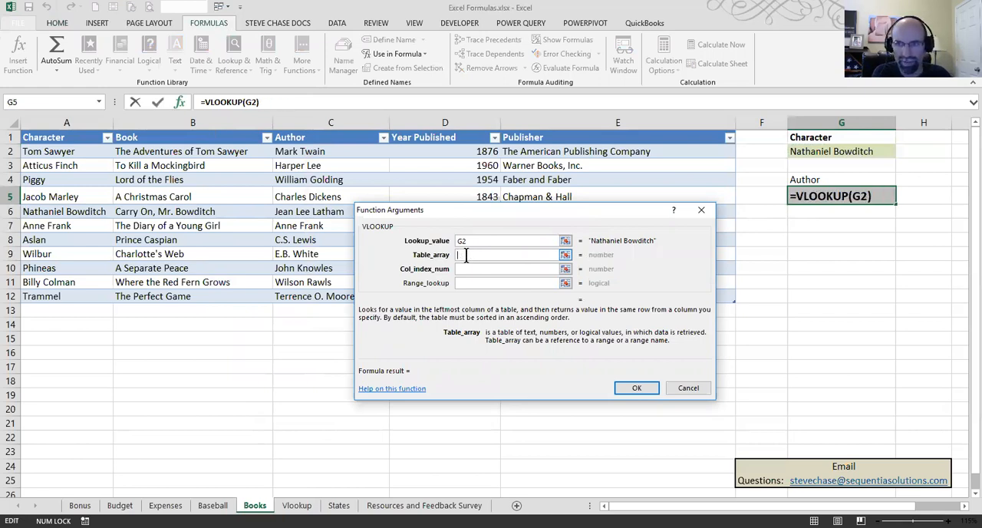
Step: Complete the VLOOKUP in G5 with the whole books table as table array, column index 3 and range lookup FALSE
click(66, 151)
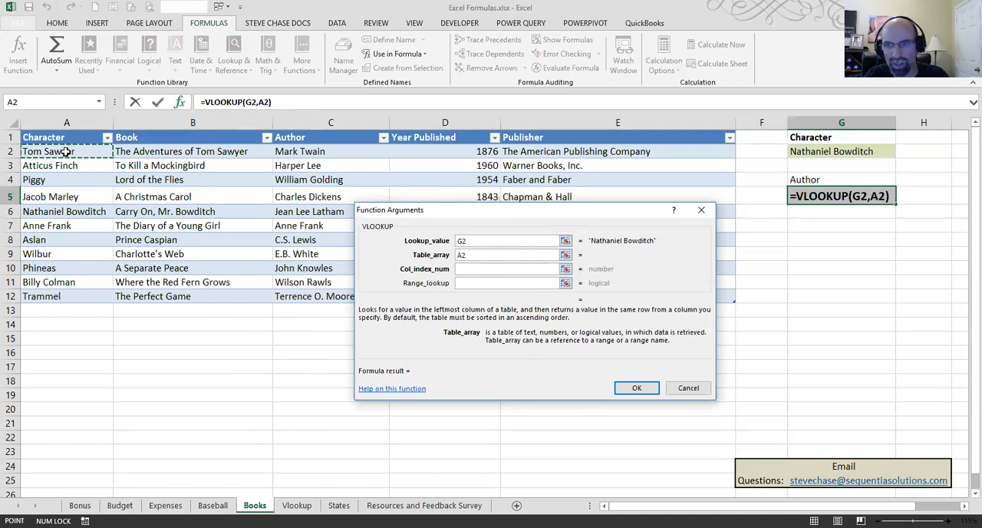
shift+click(620, 295)
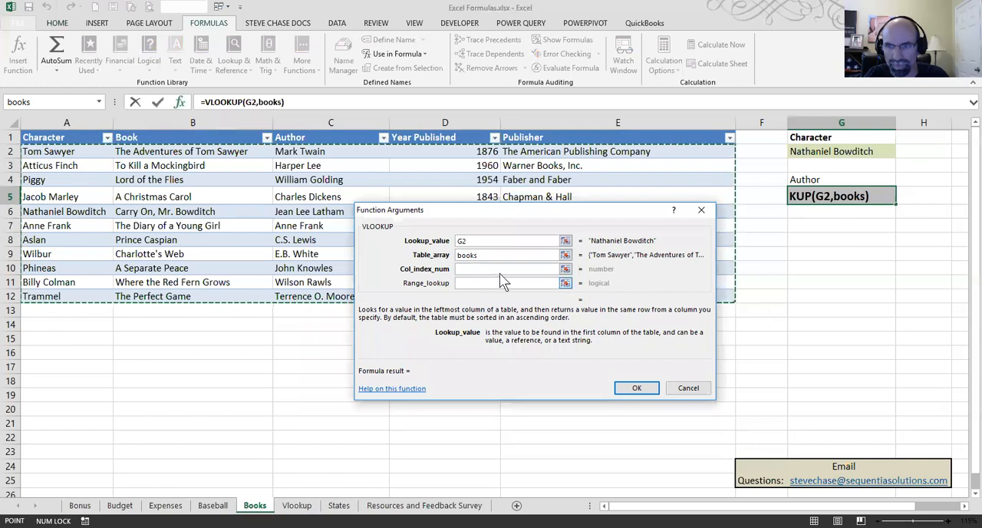
click(488, 269)
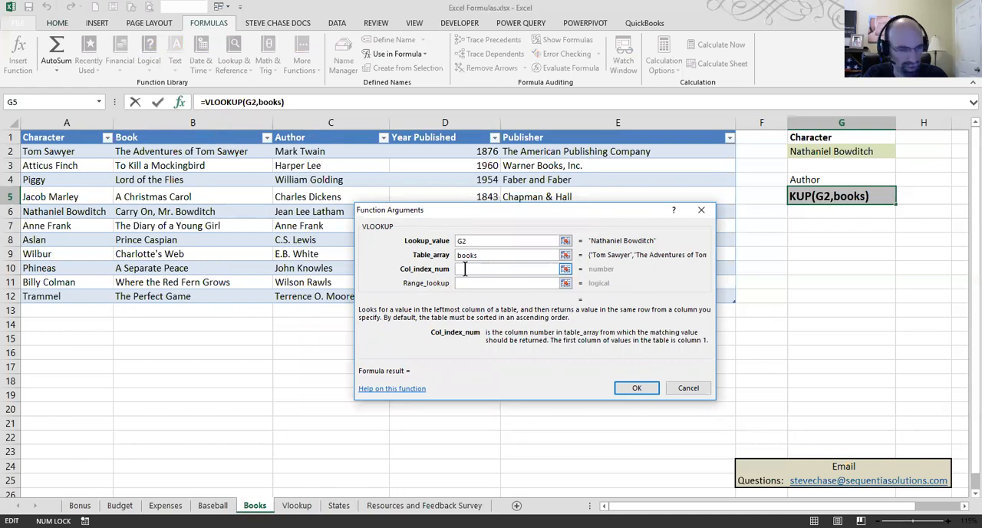
text(3)
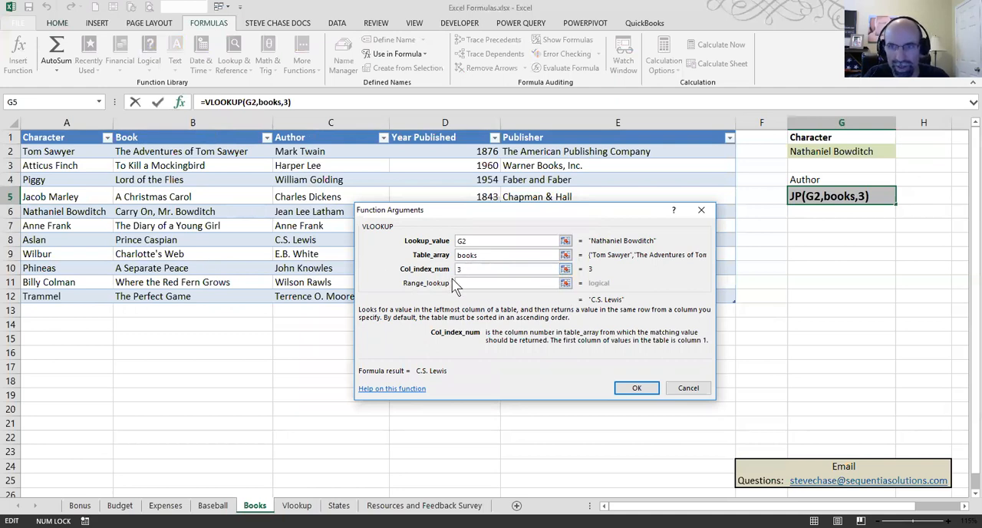
click(462, 283)
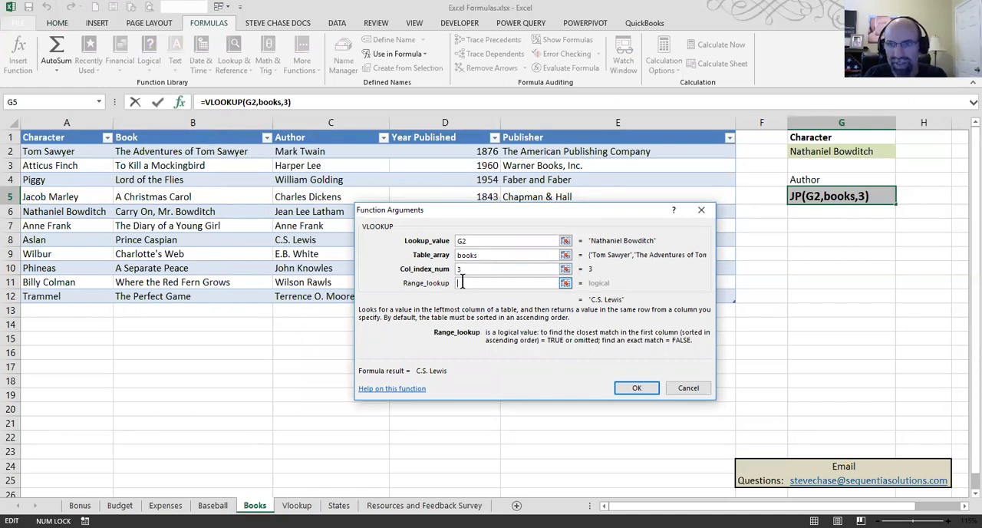
text(false)
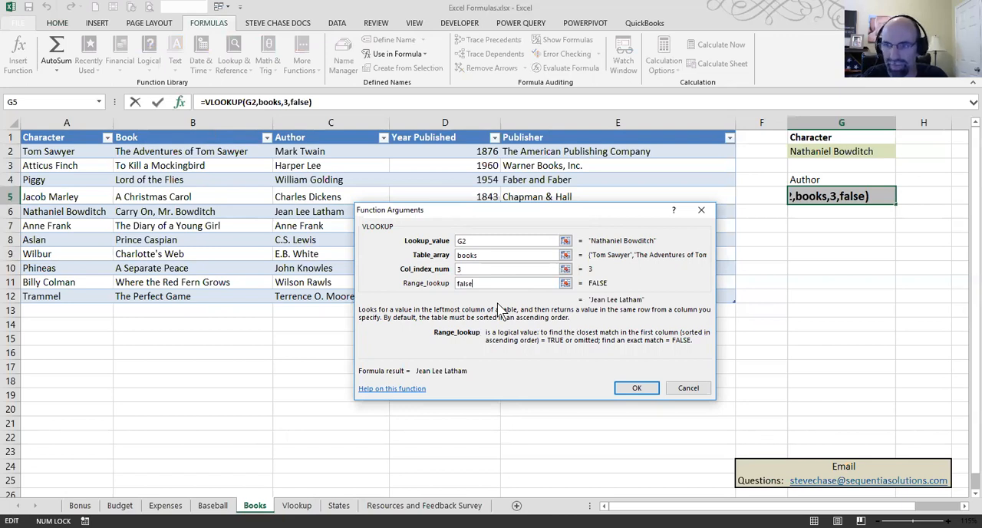
click(633, 391)
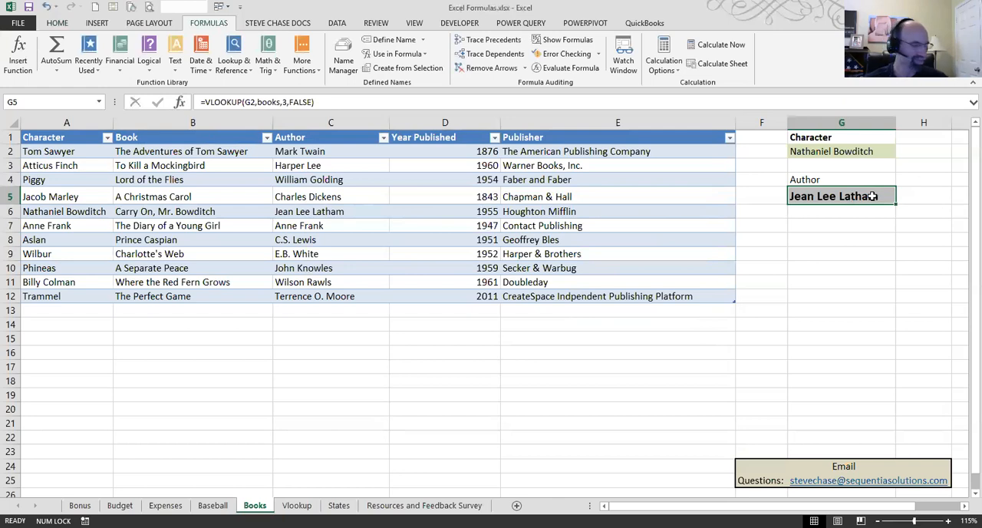
Step: Enter the label "Year Published" in cell G8 below the author result
click(869, 237)
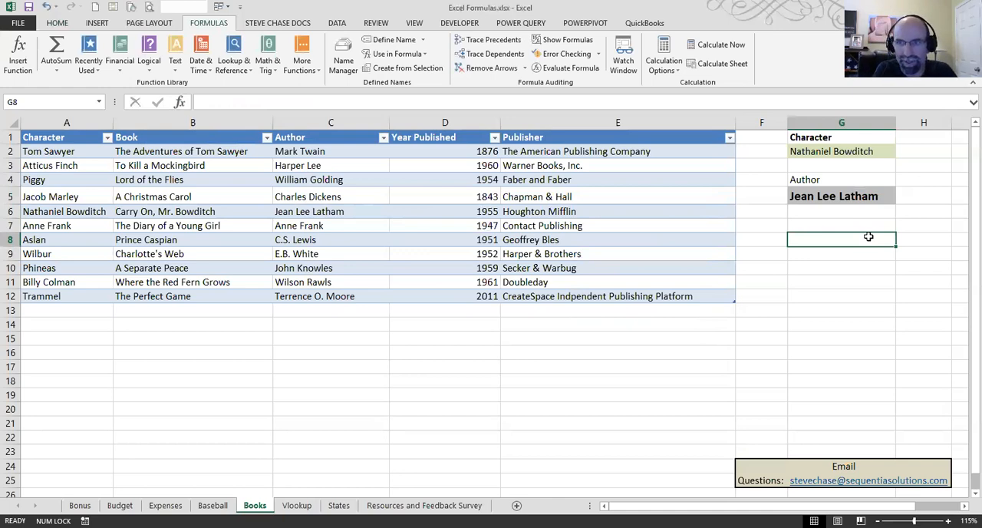
text(Year Published)
key(Return)
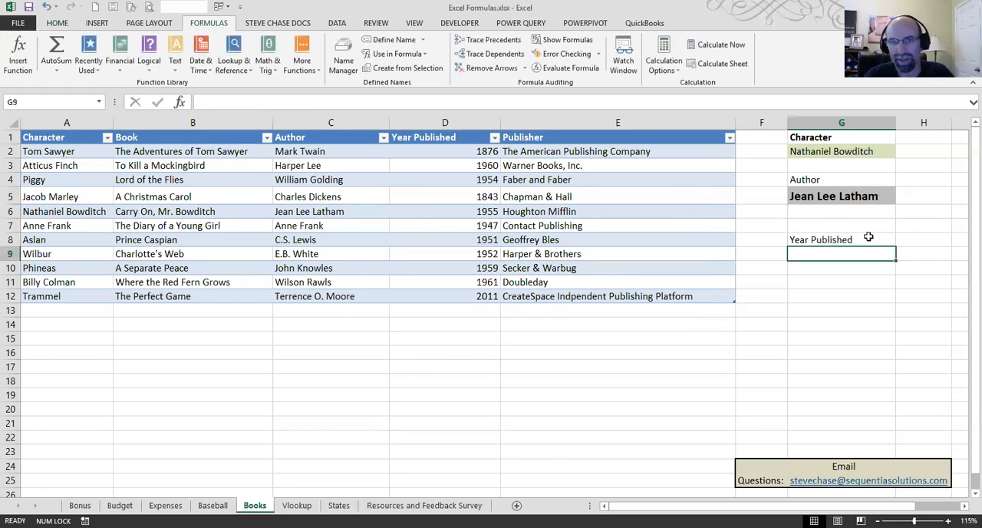
Step: Enter the formula =VLOOKUP(G2,books,4,FALSE) in cell G9 under the Year Published label
click(209, 101)
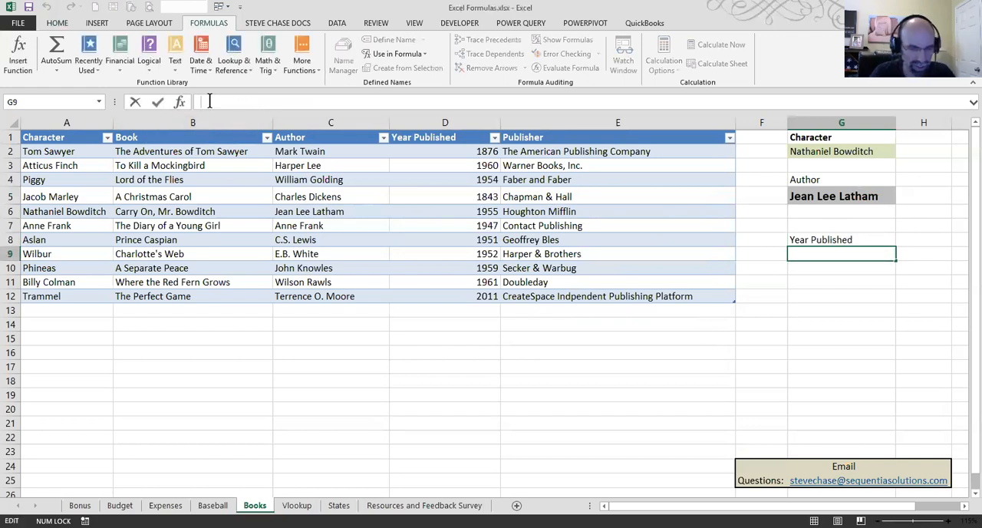
text(=vloo)
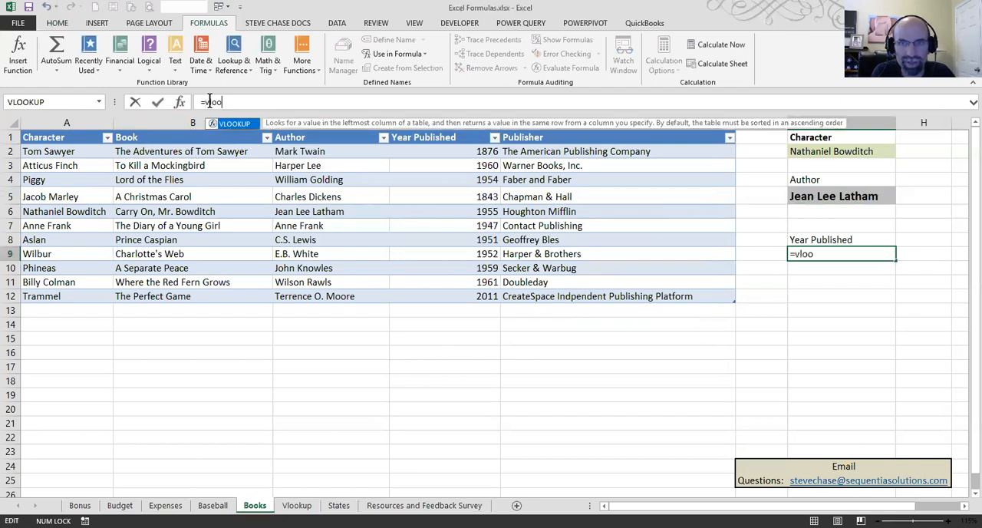
key(Tab)
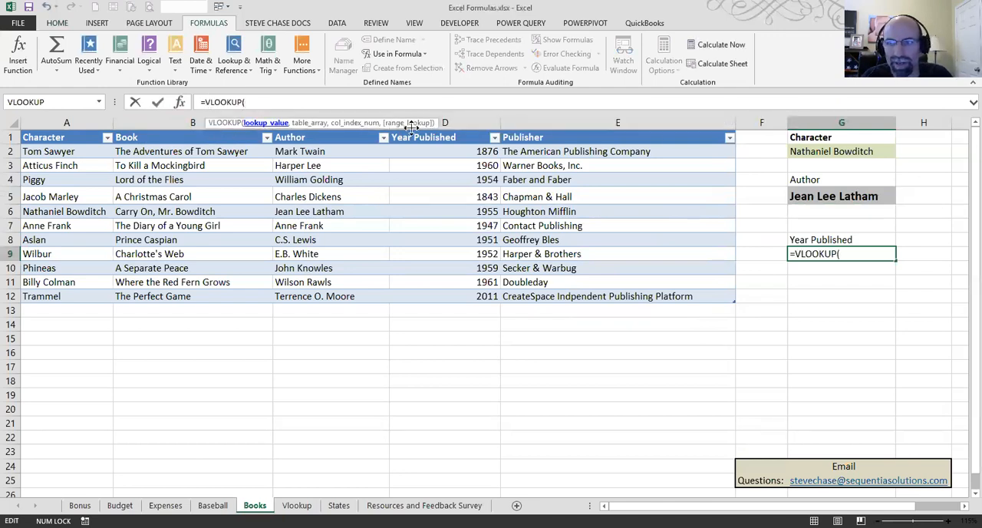
click(835, 154)
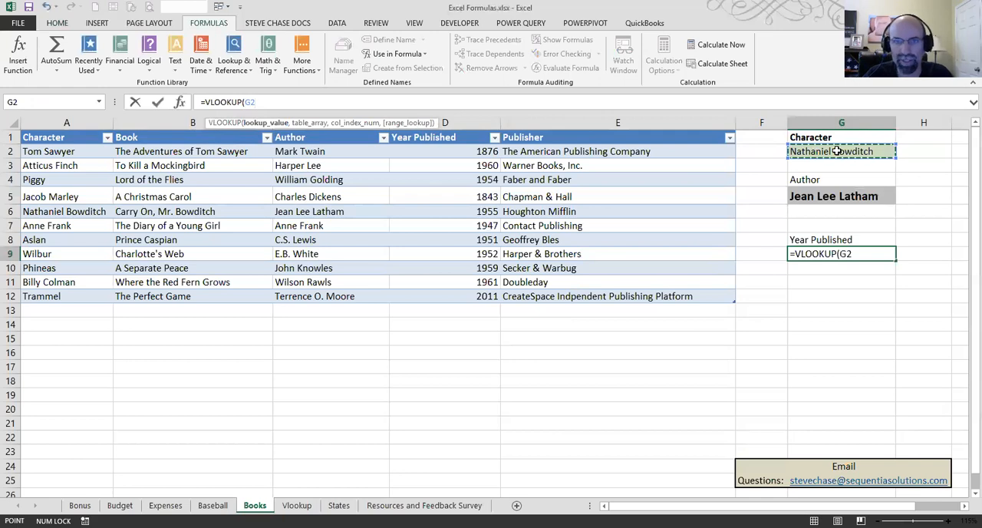
text(,)
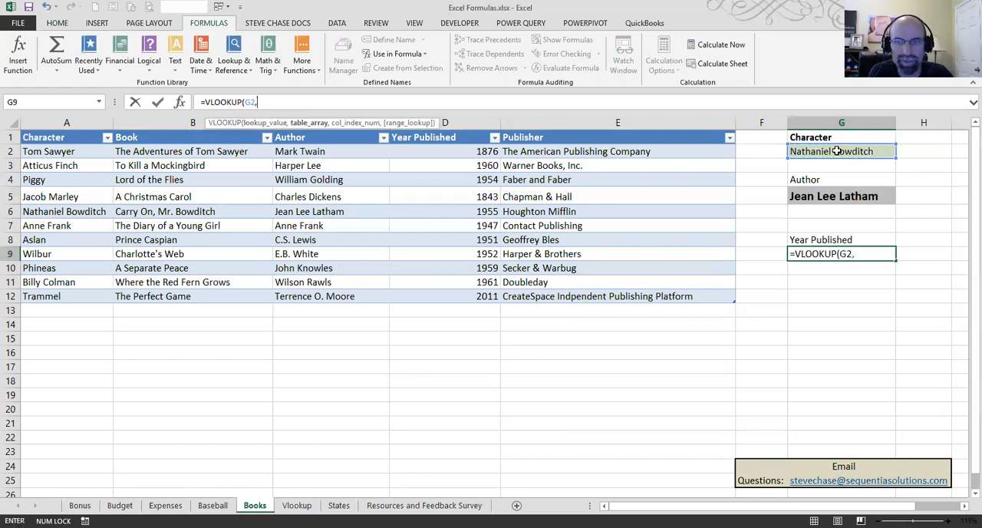
text(books)
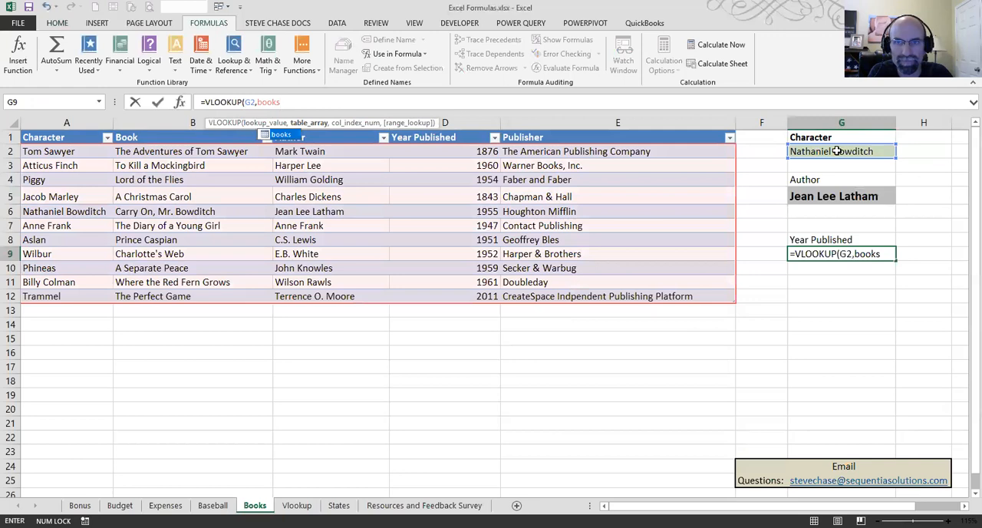
text(,)
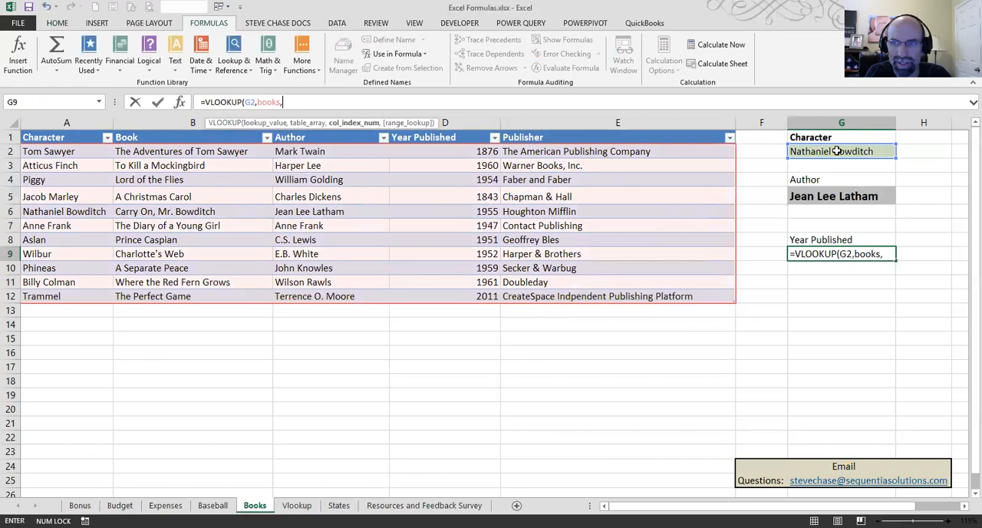
text(4,)
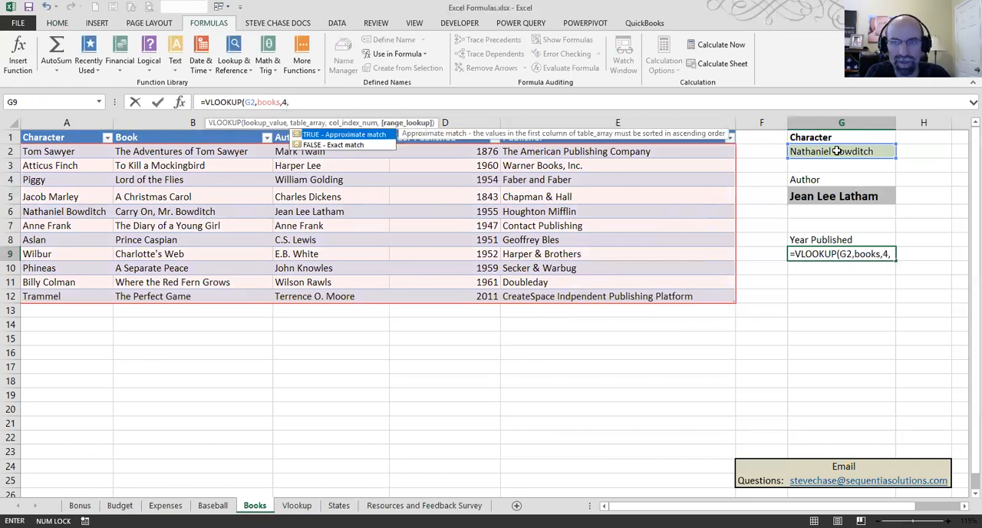
key(Down)
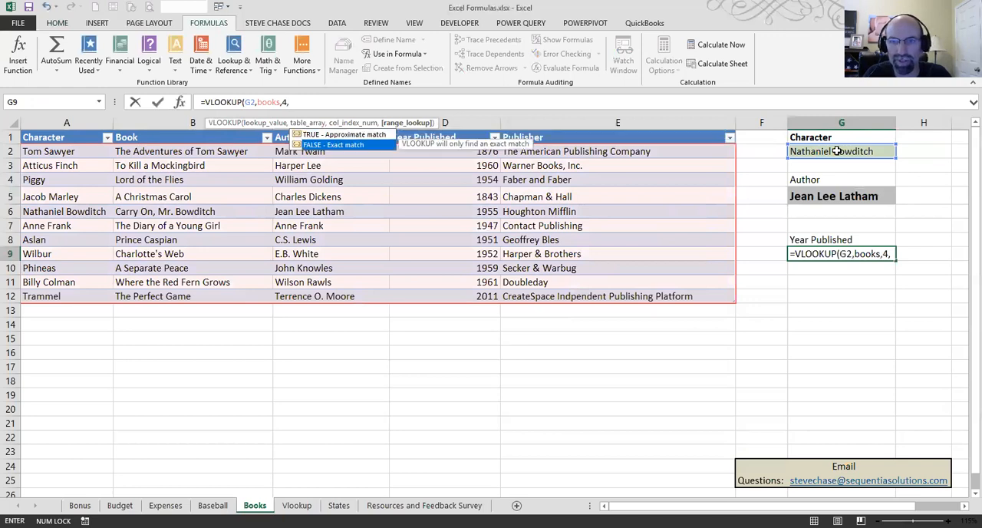
text(false)
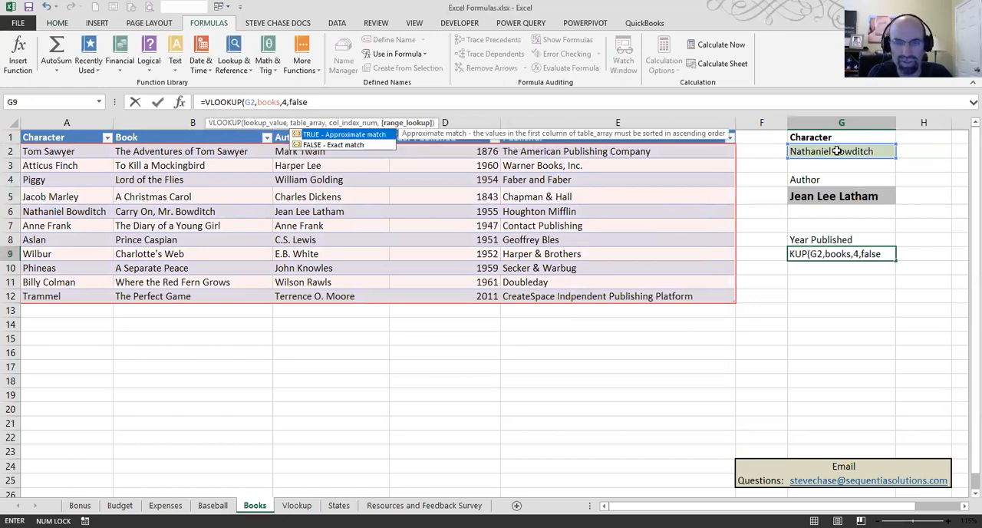
text())
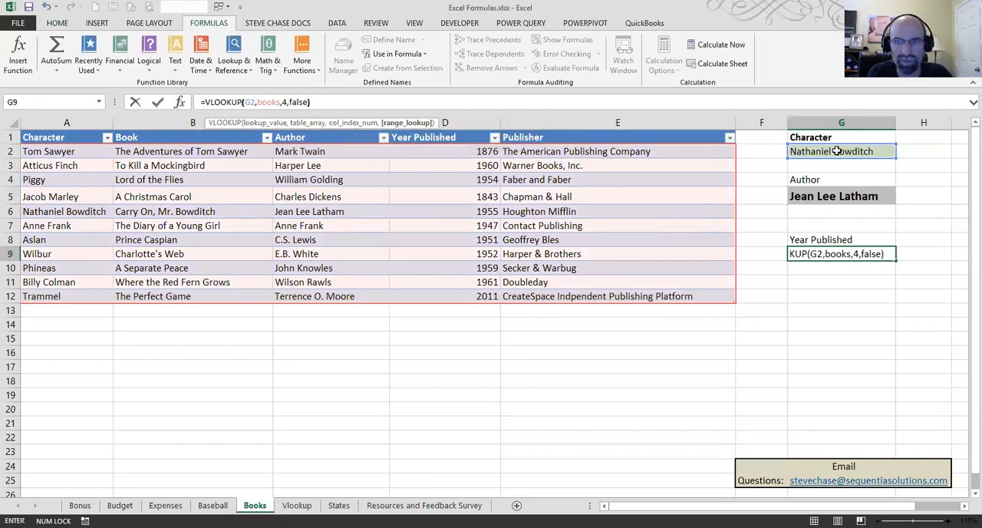
key(ctrl+Return)
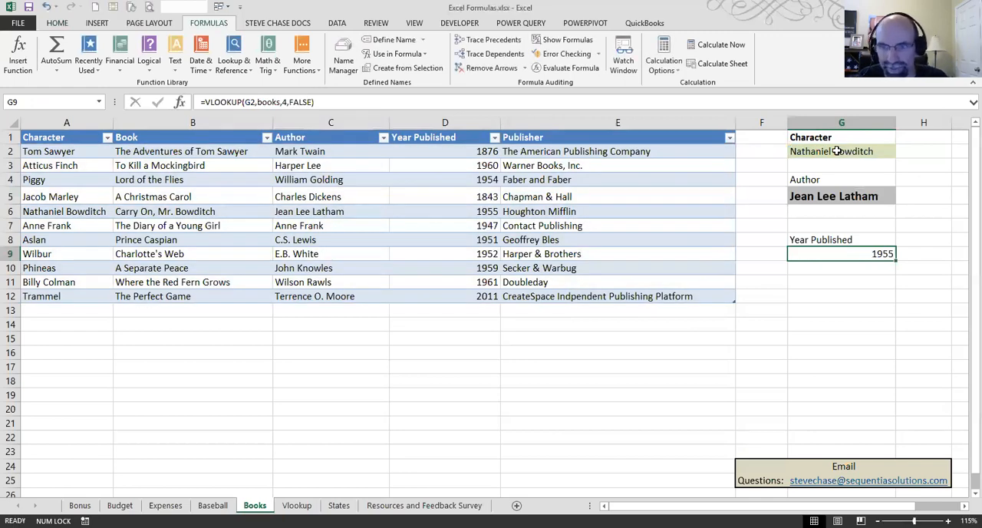
click(106, 24)
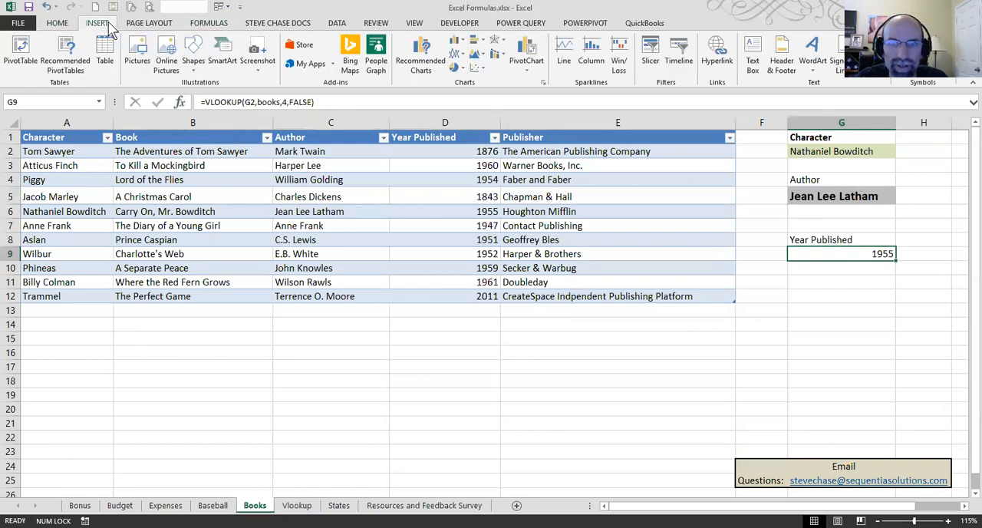
Step: Draw a right block arrow over the upper rows of the Character and Book columns
click(193, 50)
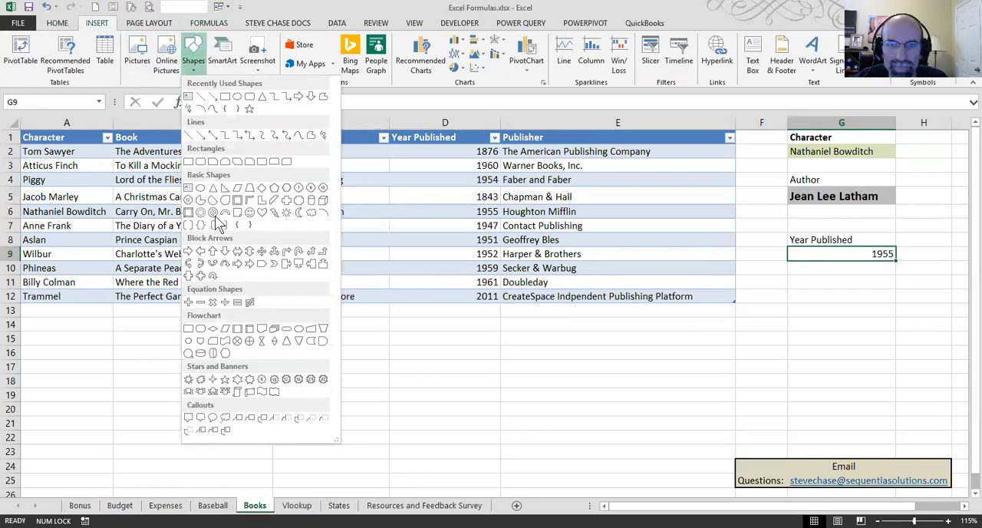
click(189, 251)
mouse_move(54, 150)
mouse_down()
mouse_move(86, 226)
mouse_move(160, 223)
mouse_up()
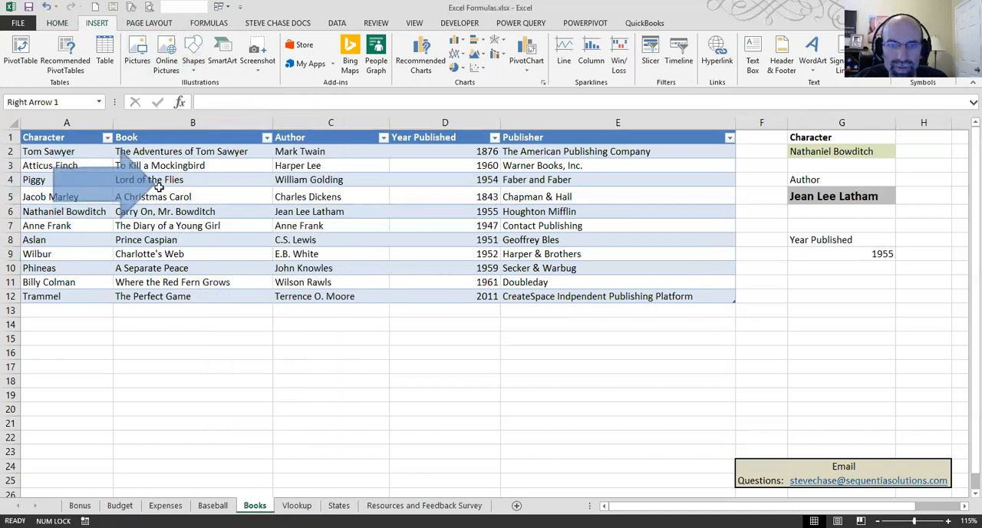
drag(155, 186, 146, 176)
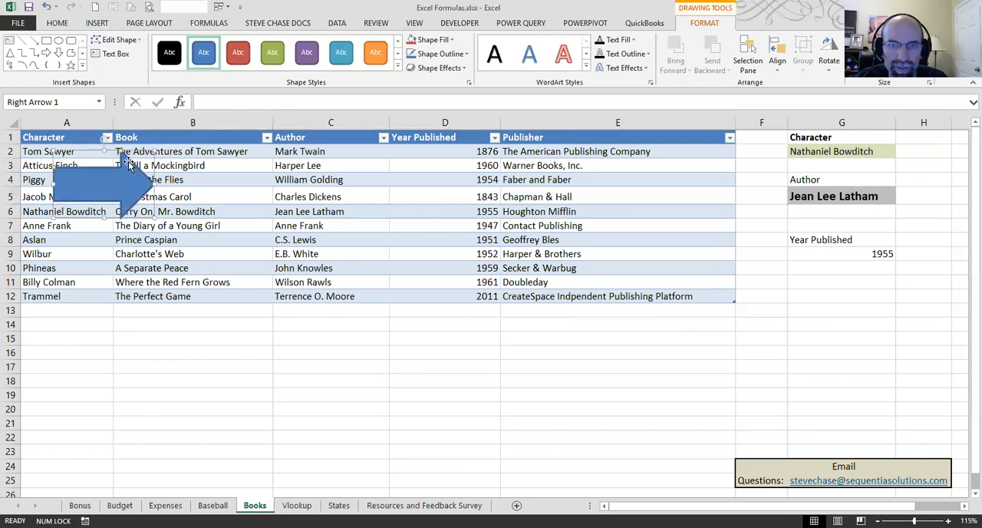
Step: Rotate the arrow to point down, give it the green shape style and place it in column A with its tip at Nathaniel Bowditch
drag(106, 138, 152, 187)
click(272, 52)
mouse_move(73, 138)
mouse_down()
mouse_move(92, 138)
mouse_move(81, 137)
mouse_up()
mouse_move(71, 233)
mouse_down()
mouse_move(76, 174)
mouse_move(70, 211)
mouse_up()
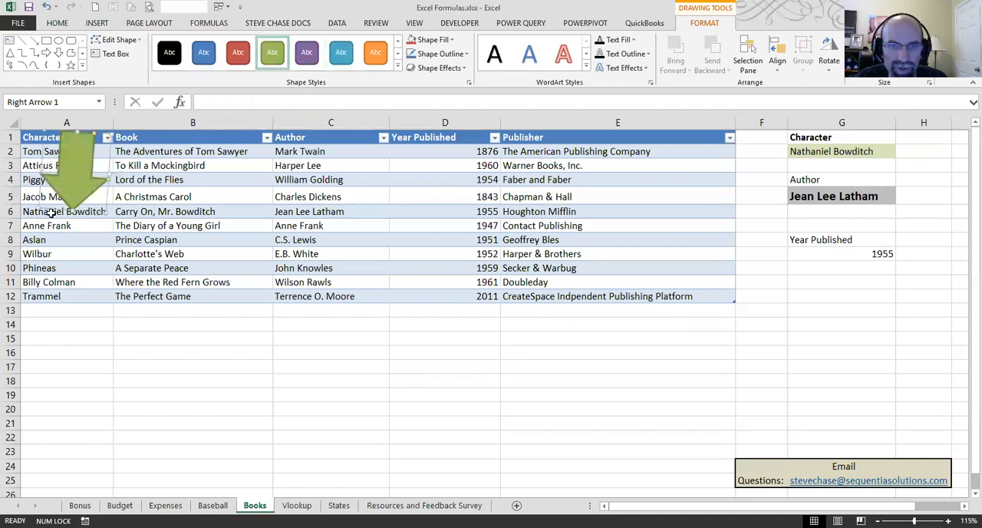
Step: Trace the Nathaniel Bowditch row cell by cell from the character through the book and author to the year published
click(50, 214)
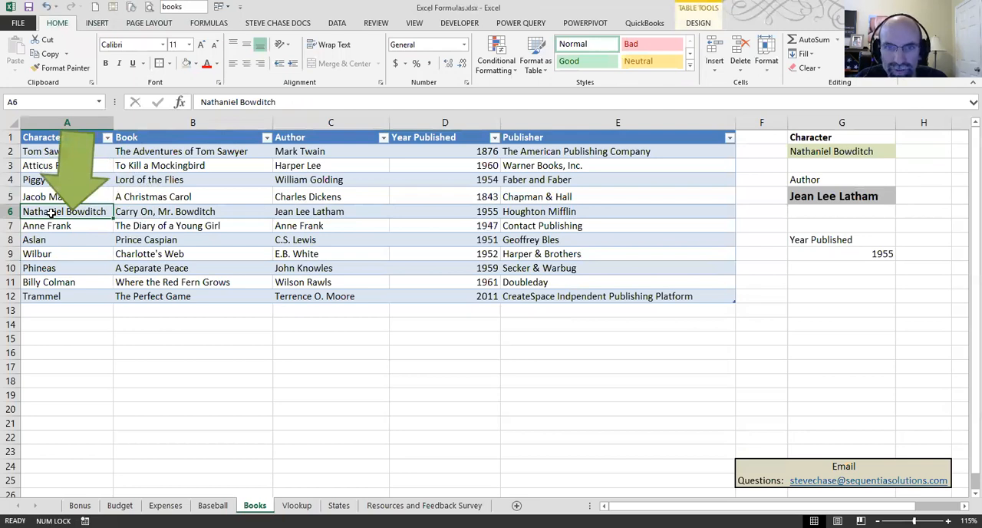
click(141, 213)
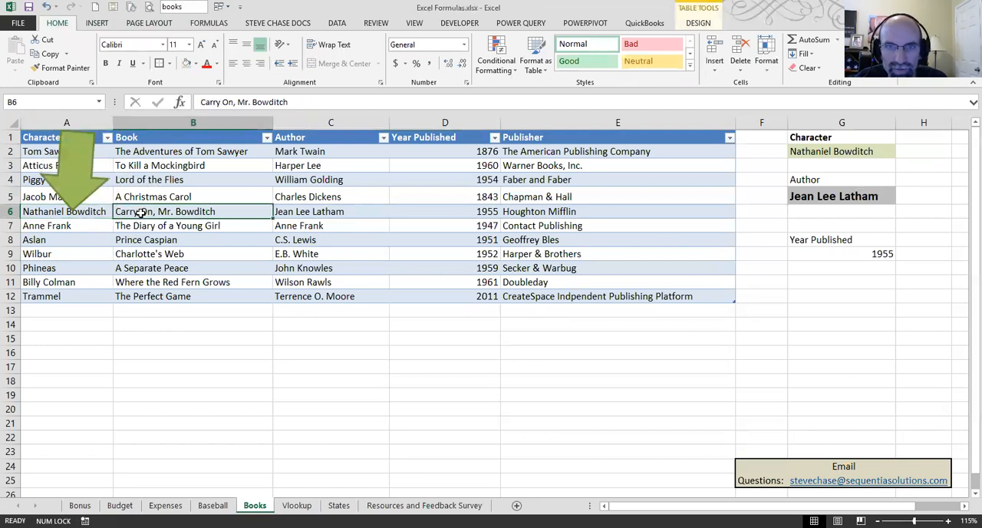
click(305, 215)
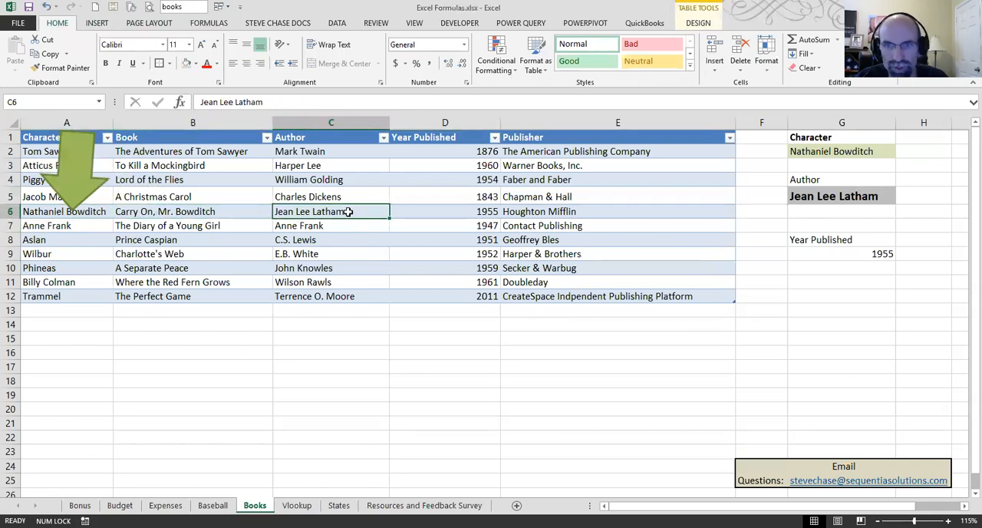
click(473, 213)
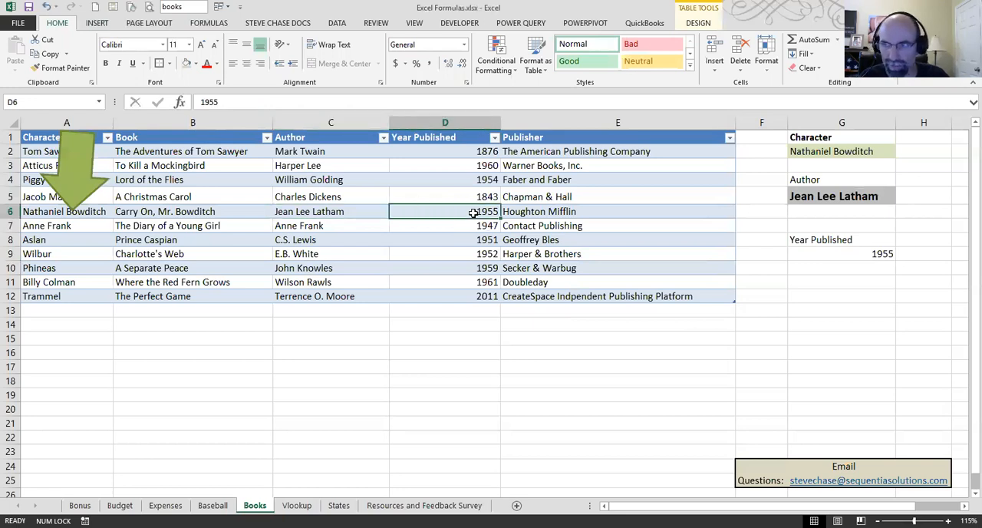
Step: Lengthen the green arrow down to the Trammel row and choose Trammel as the lookup character in G2
click(88, 183)
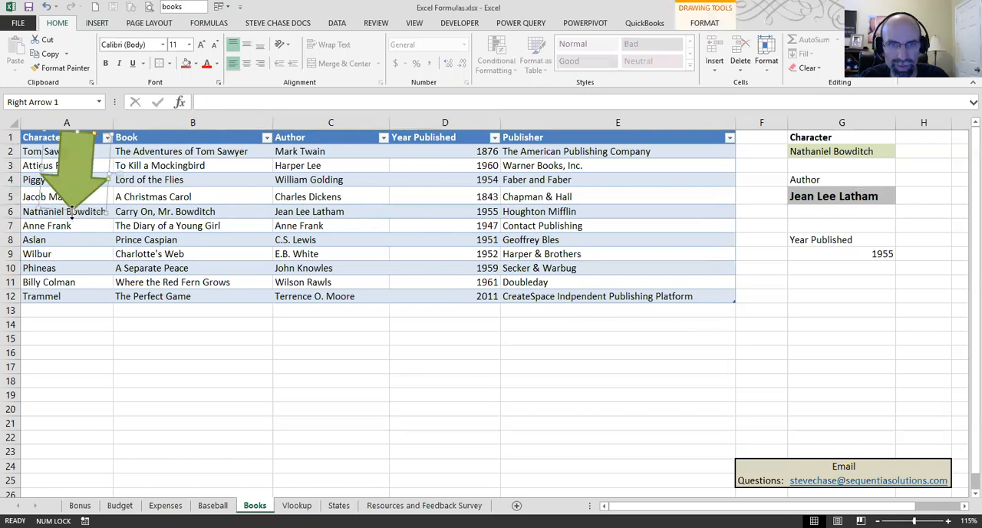
drag(71, 209, 66, 295)
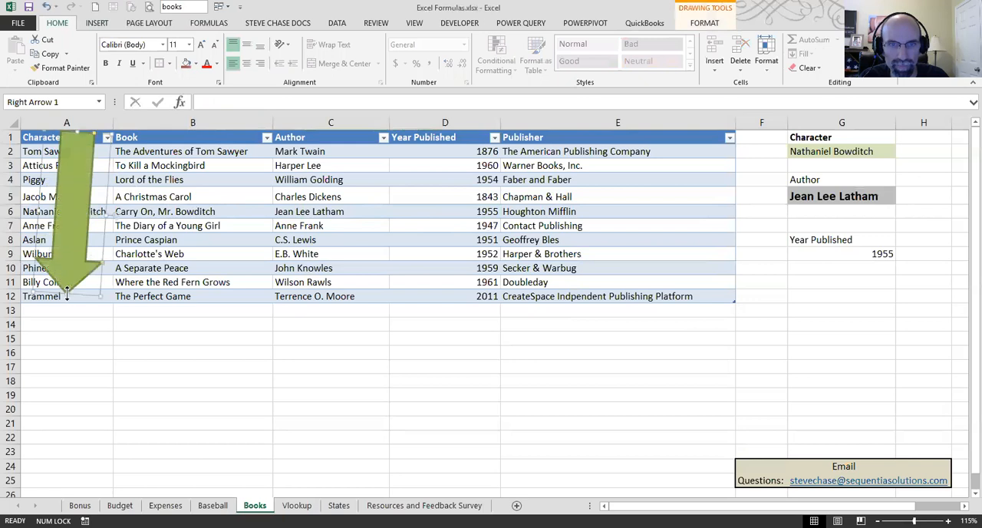
click(829, 151)
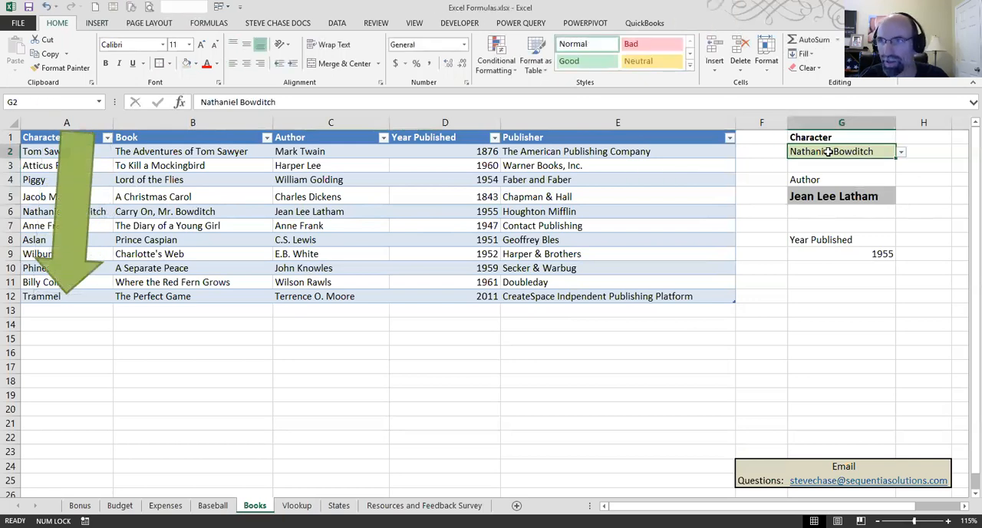
click(902, 152)
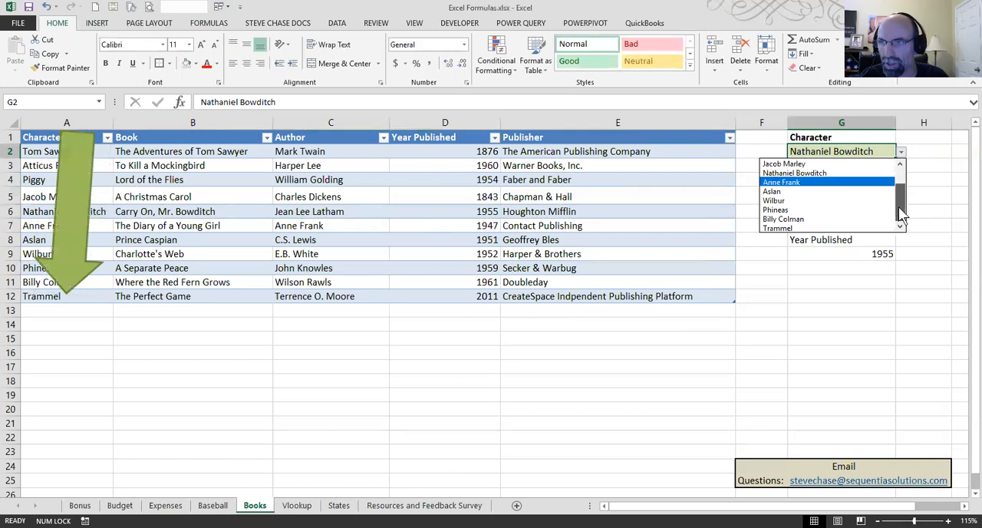
click(813, 227)
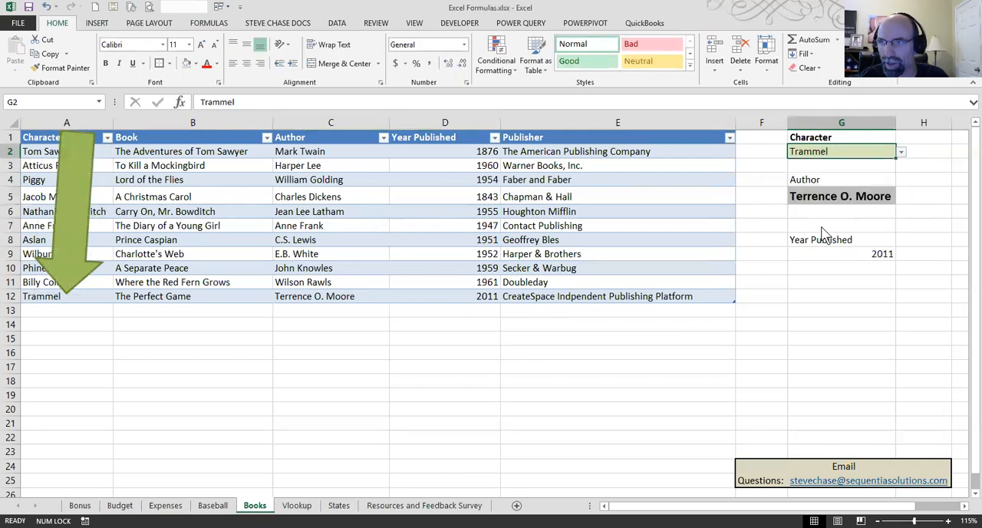
Step: Check the author and year published cells in the Trammel row against the lookup results
click(79, 259)
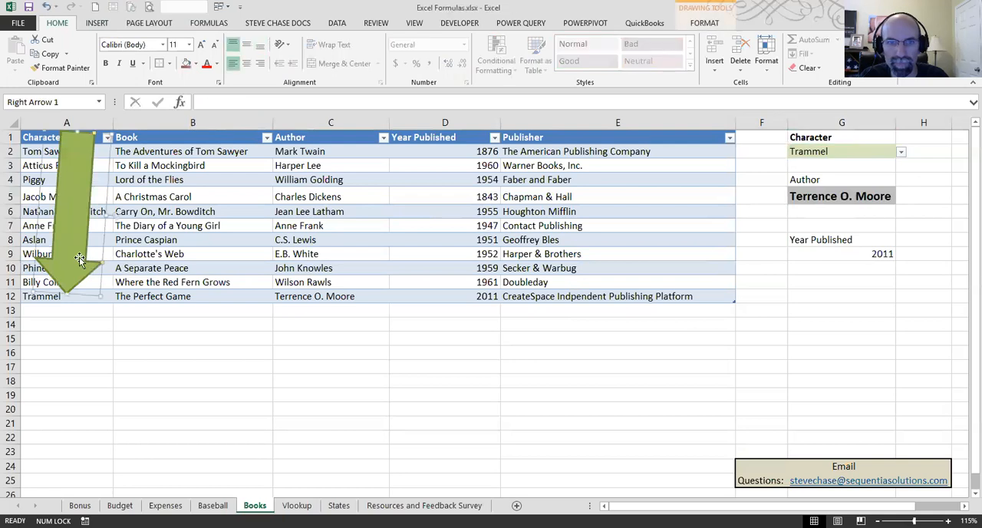
click(330, 294)
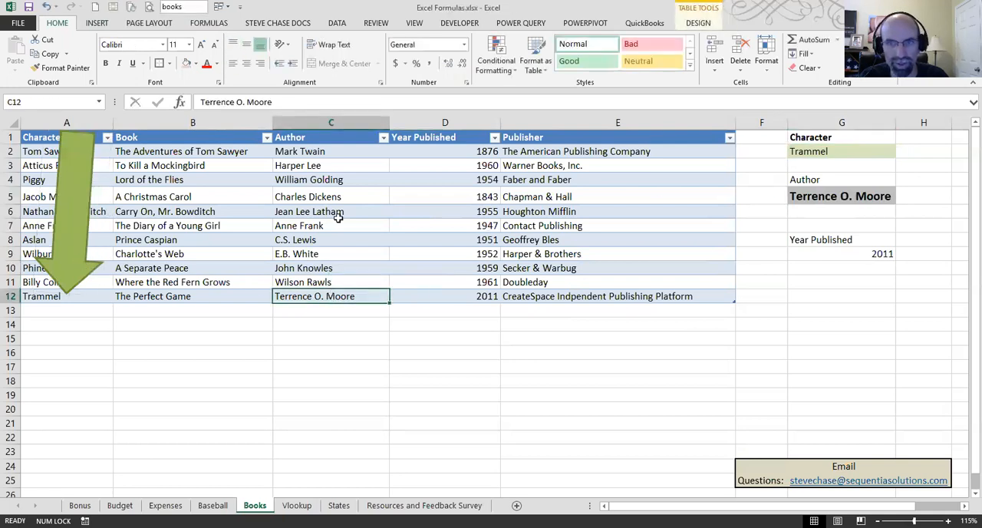
click(456, 295)
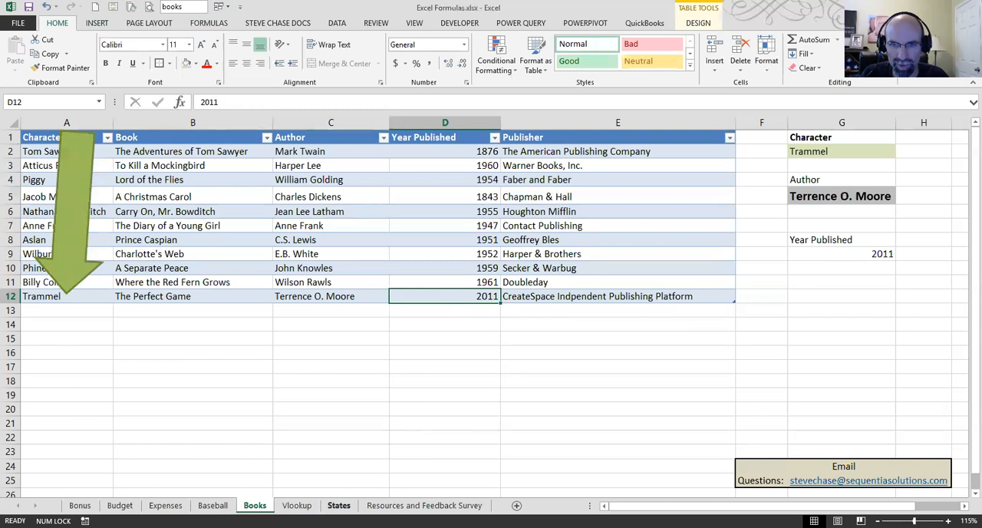
Step: On the Vlookup sheet, insert a blank column between State and Zip
click(297, 505)
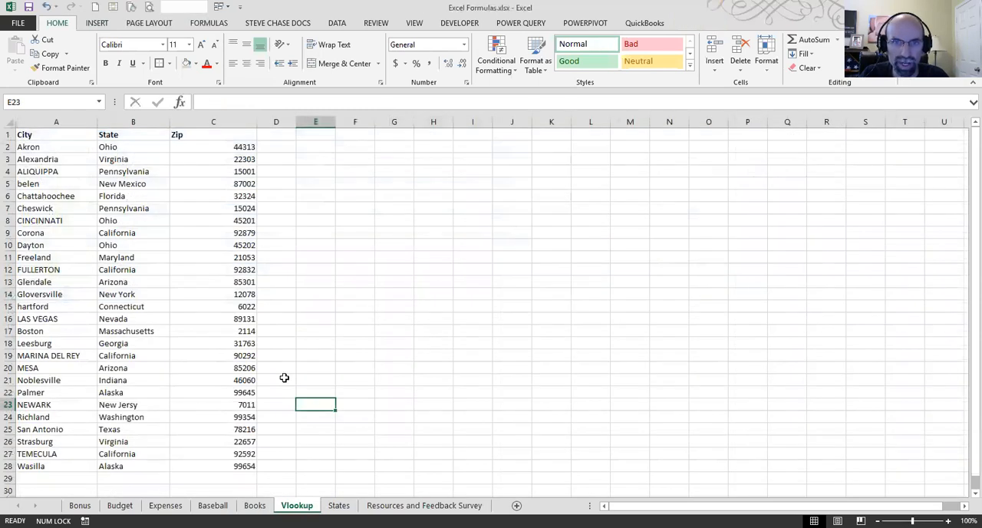
drag(115, 147, 139, 460)
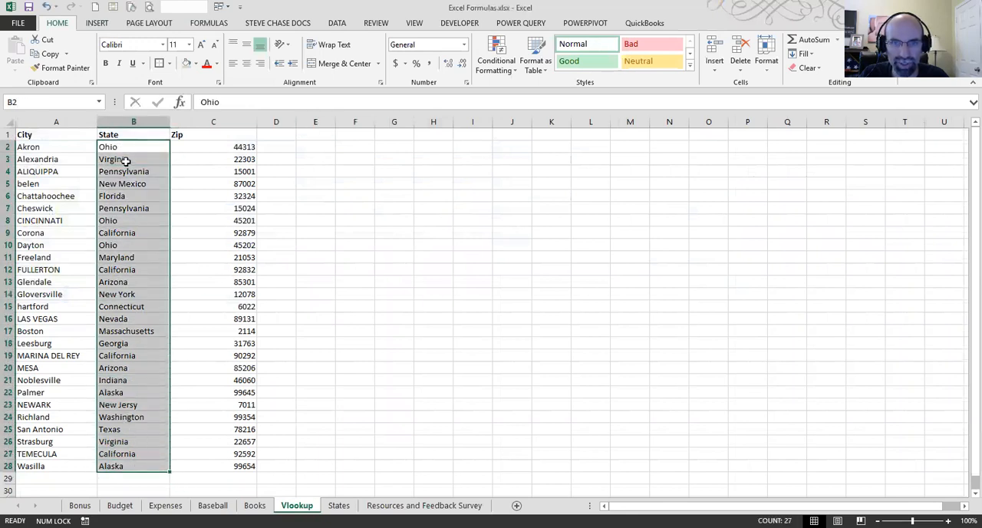
click(199, 117)
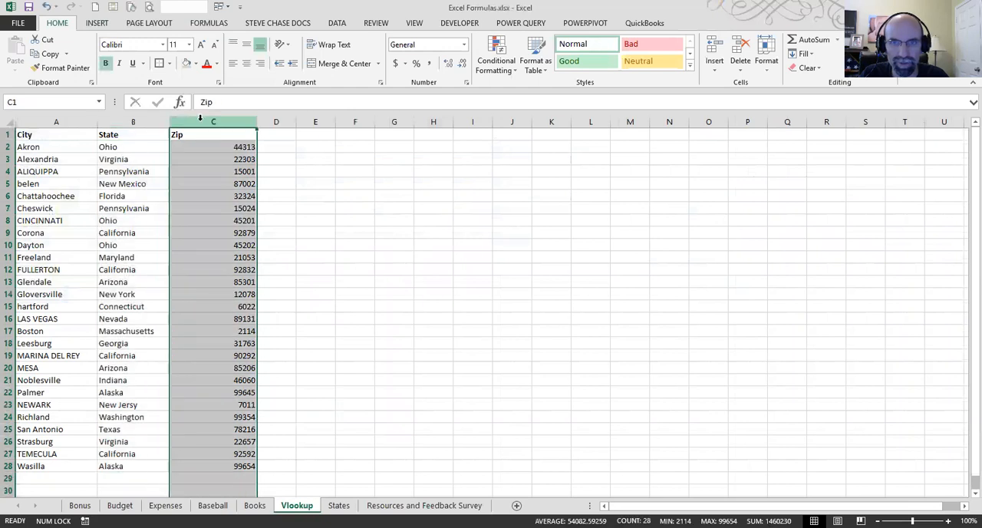
right_click(200, 117)
click(269, 209)
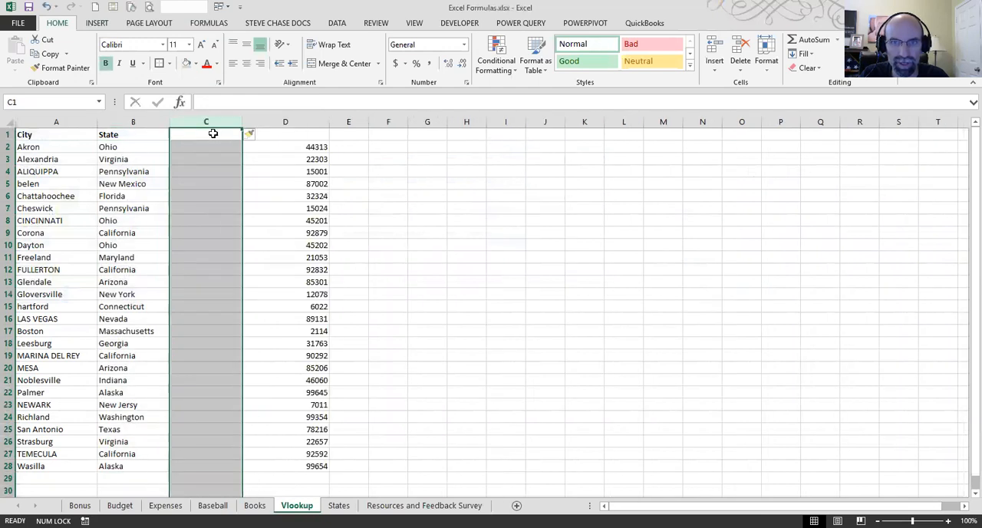
click(215, 132)
click(206, 149)
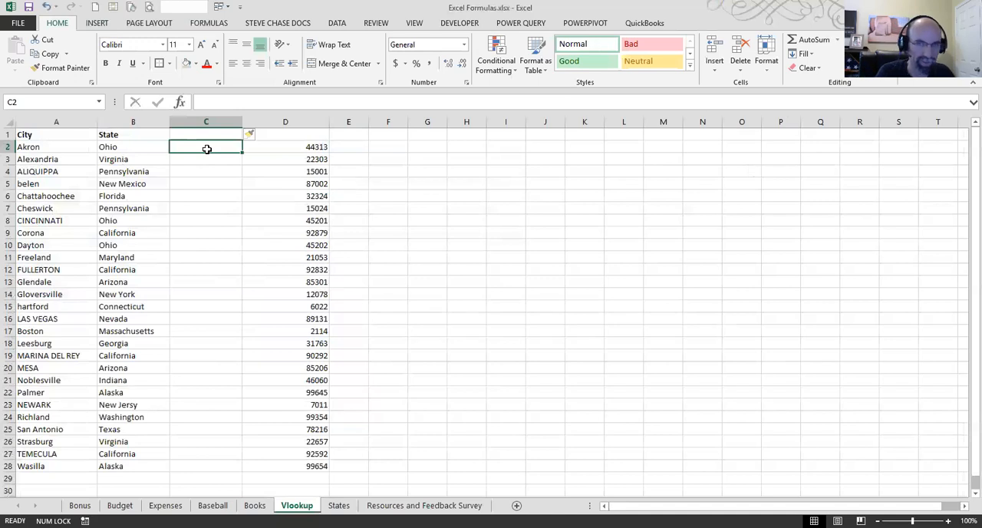
text(OH)
key(Return)
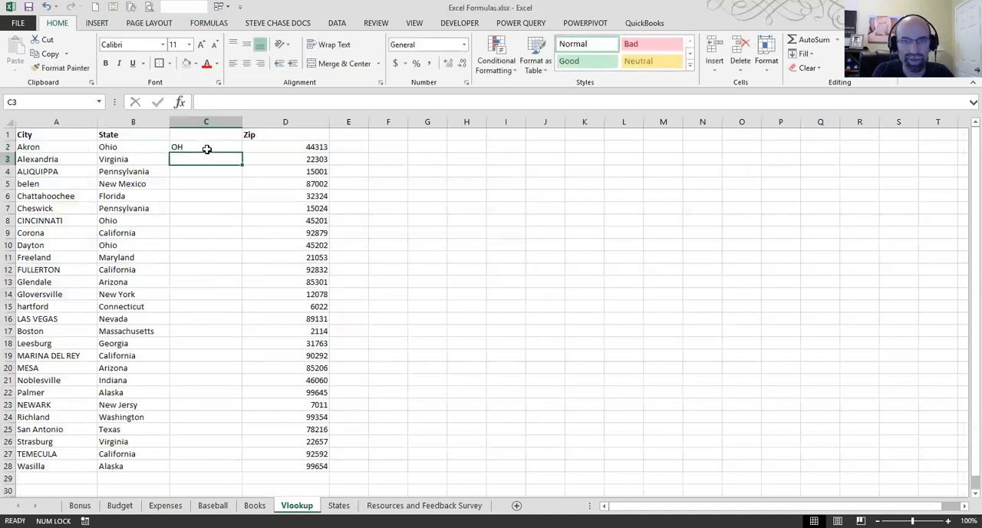
text(VA)
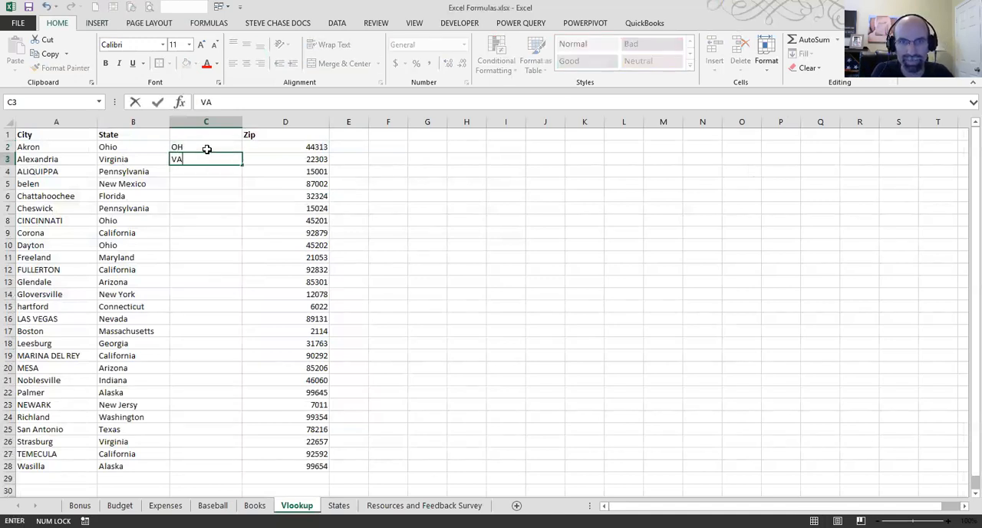
key(Return)
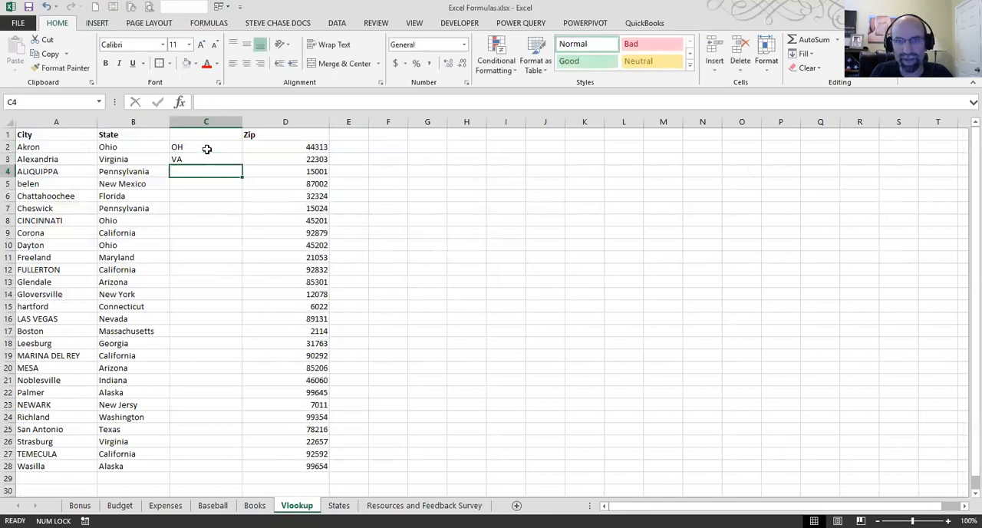
drag(195, 146, 192, 166)
key(Delete)
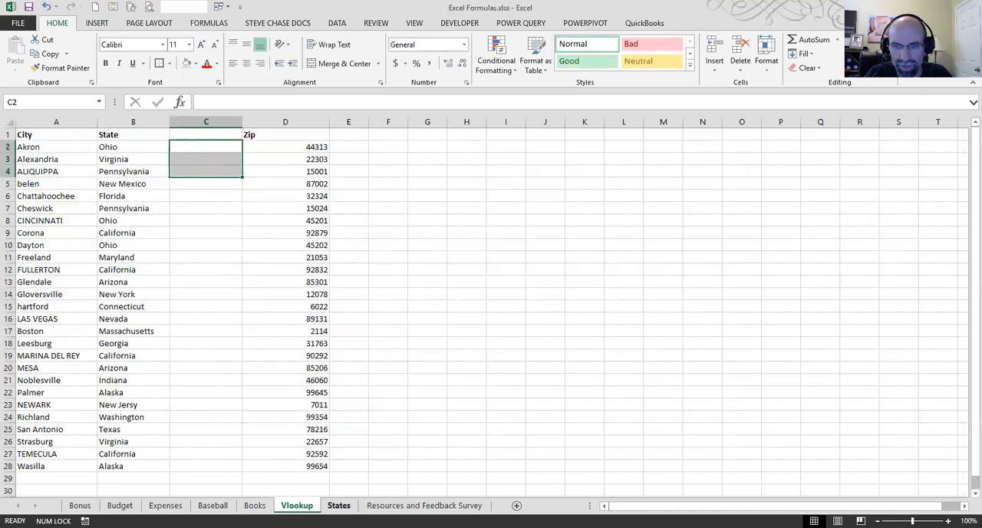
Step: On the States sheet, widen the State and Abbreviation columns and look through the whole list of states
click(339, 505)
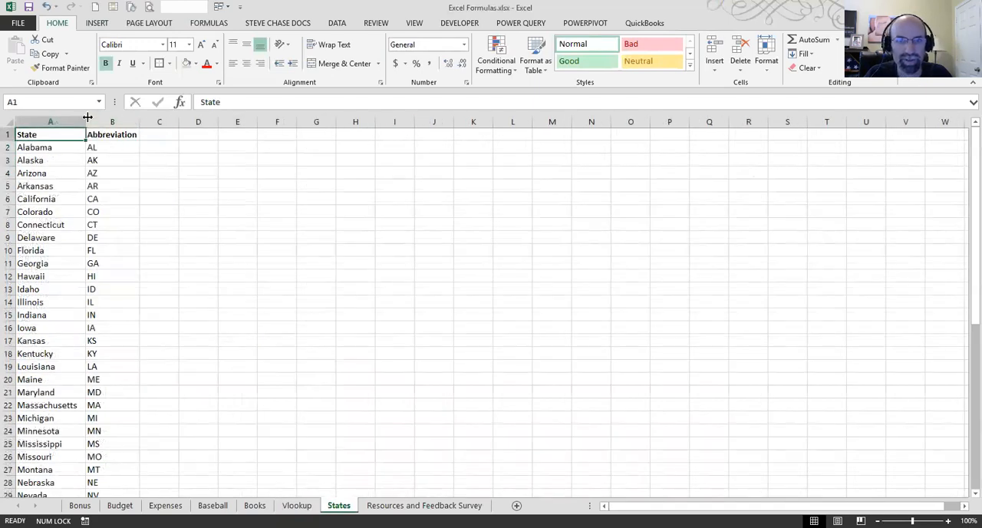
double_click(145, 120)
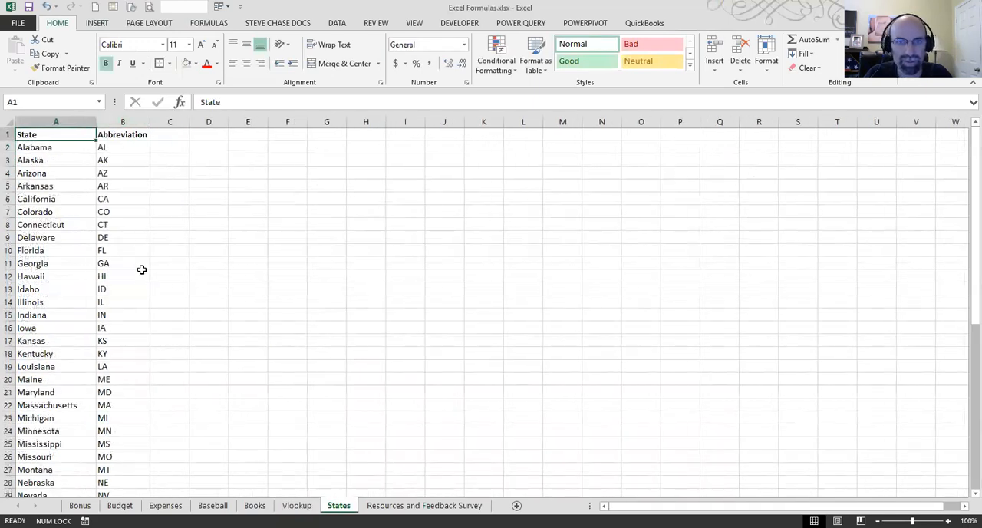
scroll(140, 272, down, 11)
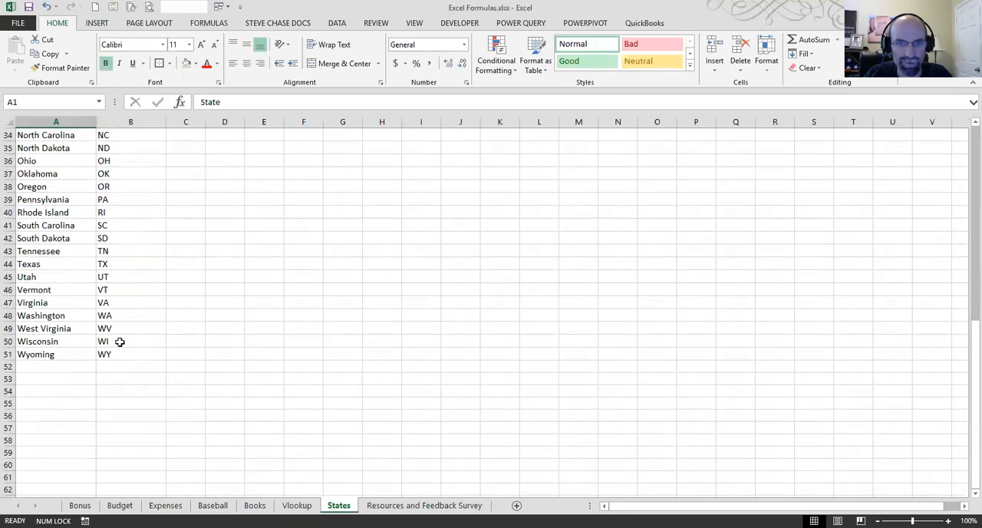
scroll(136, 342, up, 11)
click(103, 222)
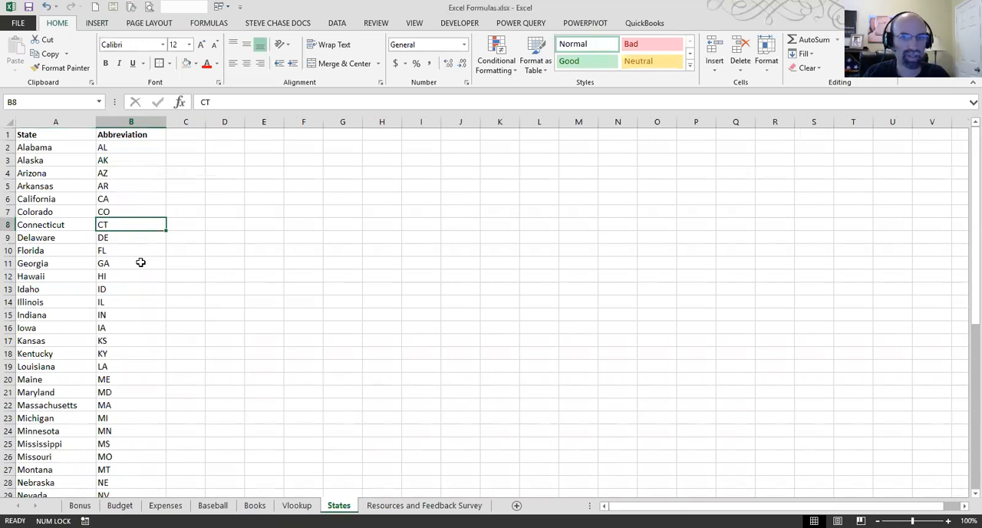
Step: Convert the state and abbreviation list into a table with a header row and name the table States
click(128, 185)
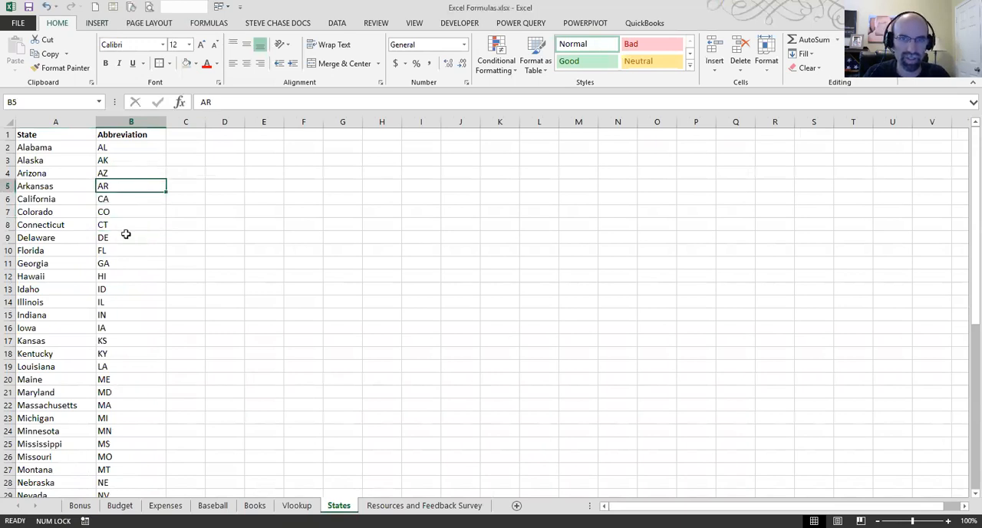
click(97, 23)
click(106, 54)
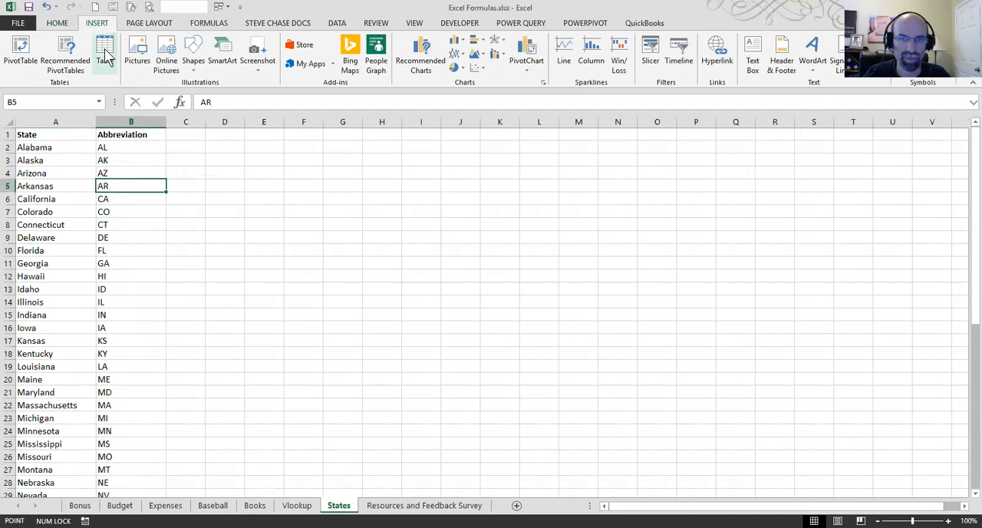
click(533, 334)
click(38, 53)
text(States)
key(Return)
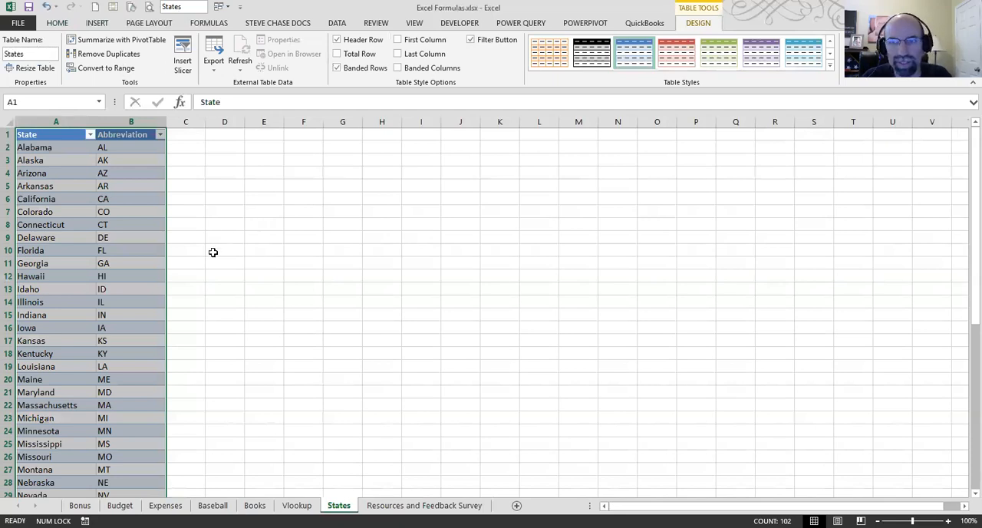
Step: Check the new table name by jumping to the States range from the workbook's list of names
click(212, 251)
click(153, 259)
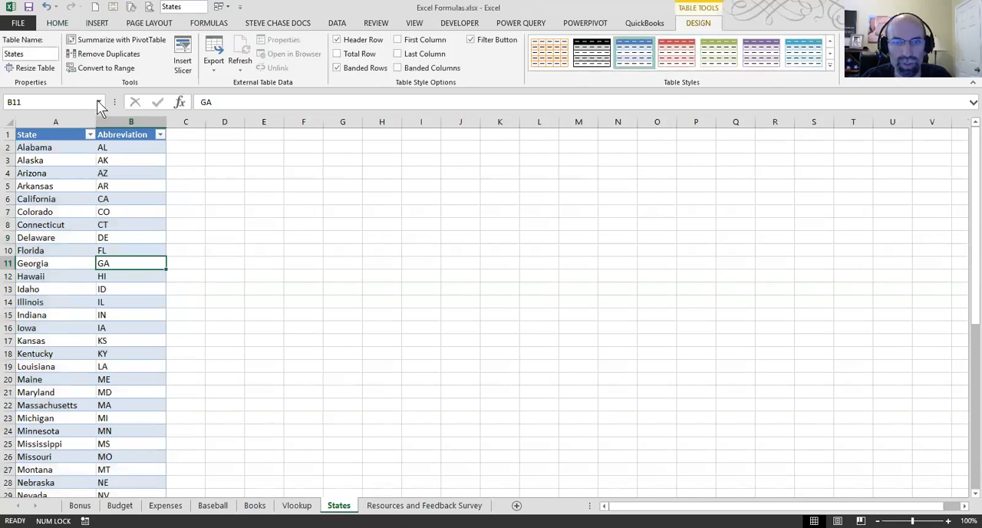
click(99, 102)
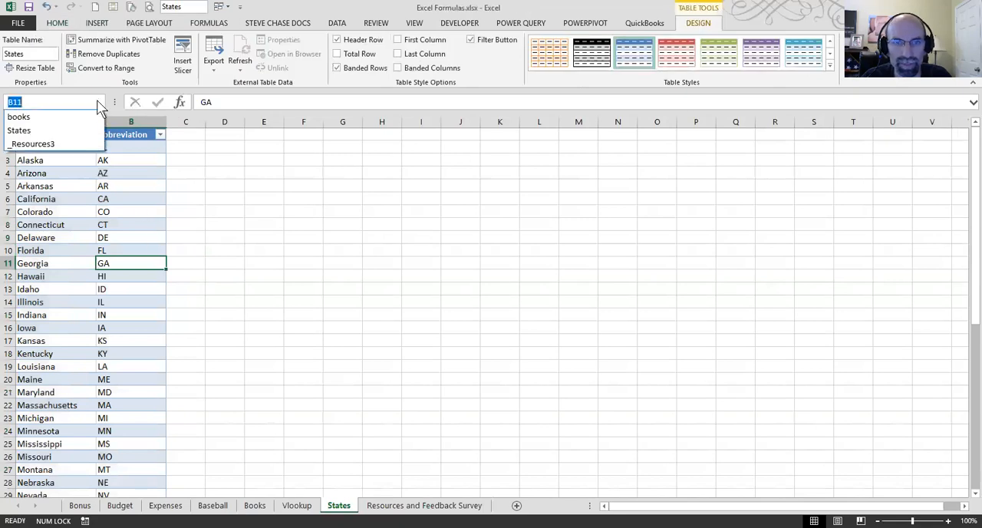
click(34, 132)
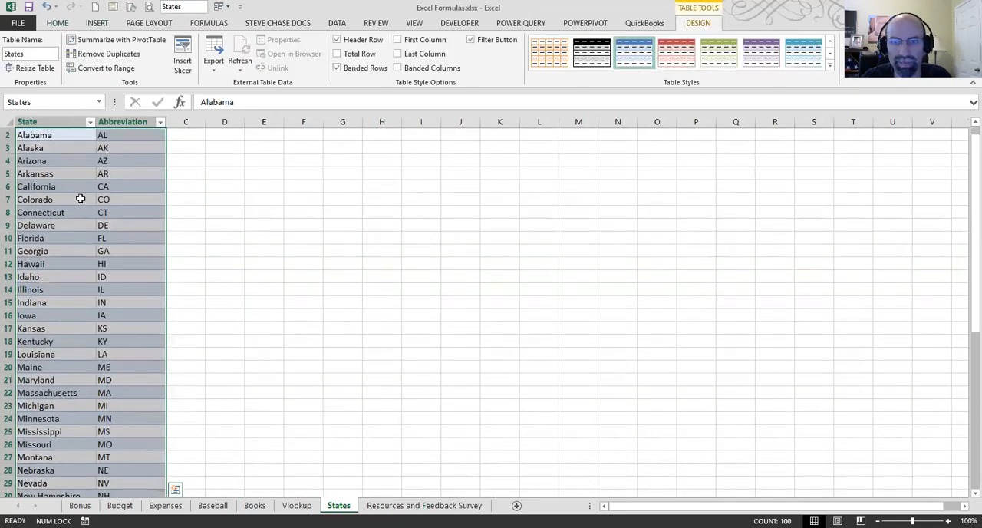
Step: Check the States entry and the range it refers to in the Name Manager
click(87, 211)
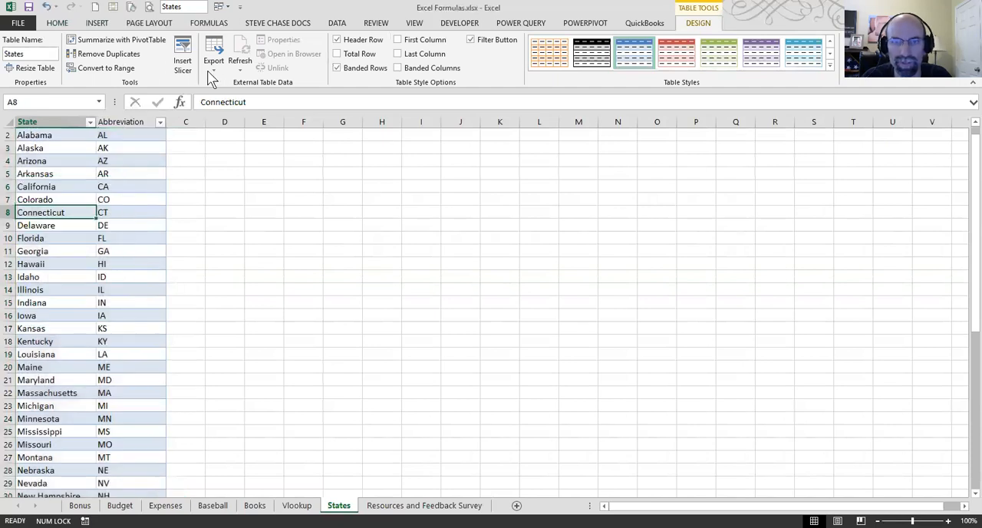
click(209, 23)
click(343, 61)
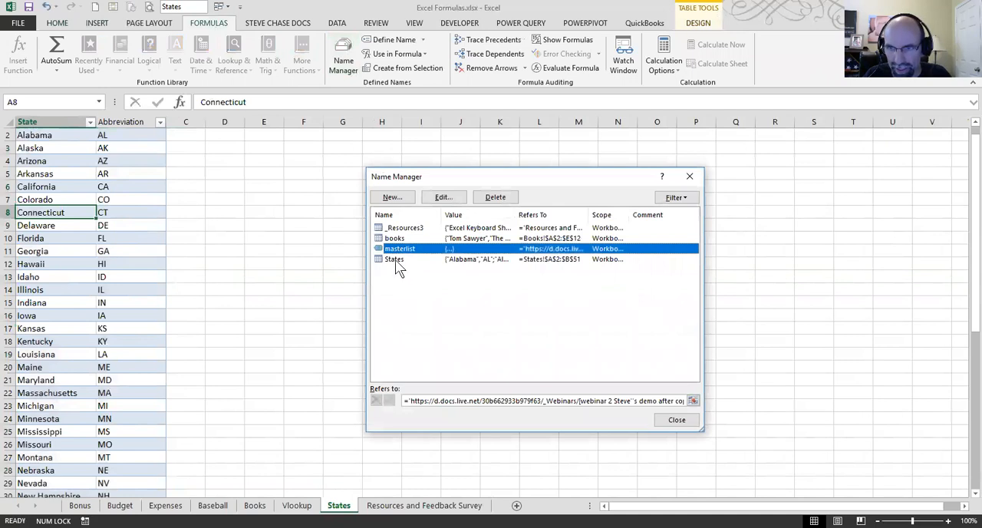
click(396, 260)
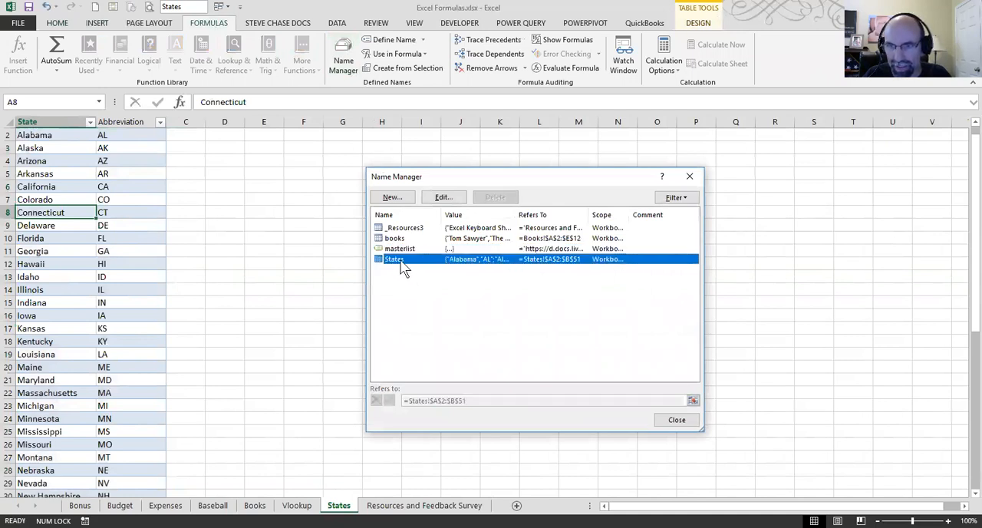
click(678, 419)
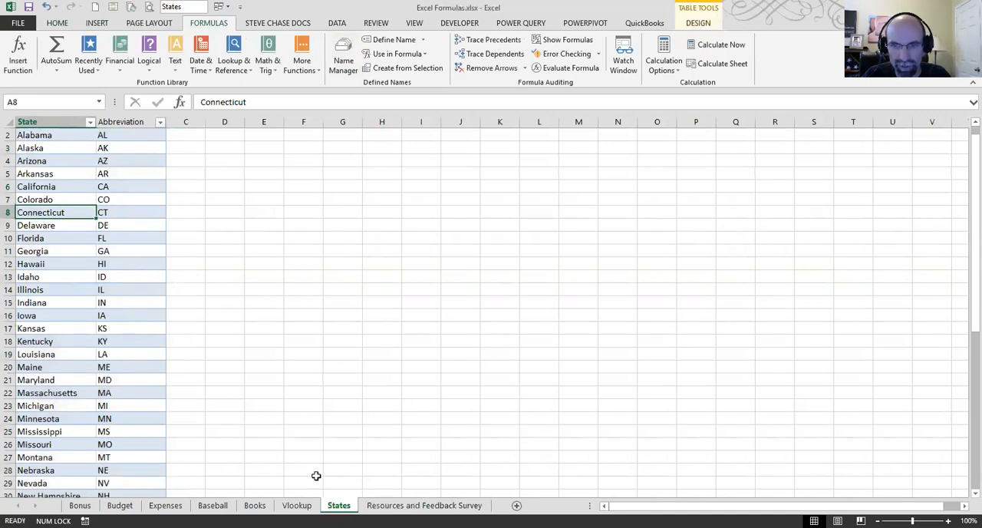
Step: On the Vlookup sheet, enter the header ABB in C1 above the blank column
click(297, 505)
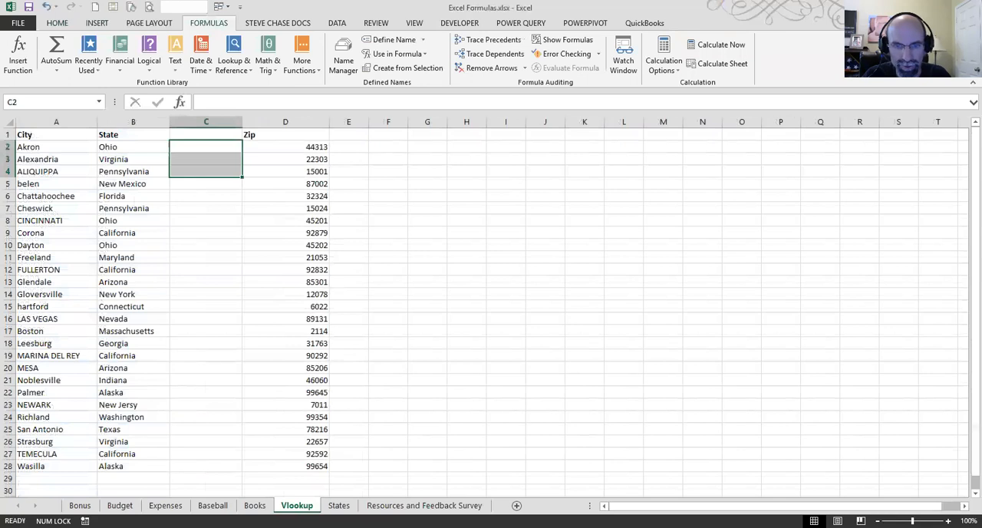
click(204, 135)
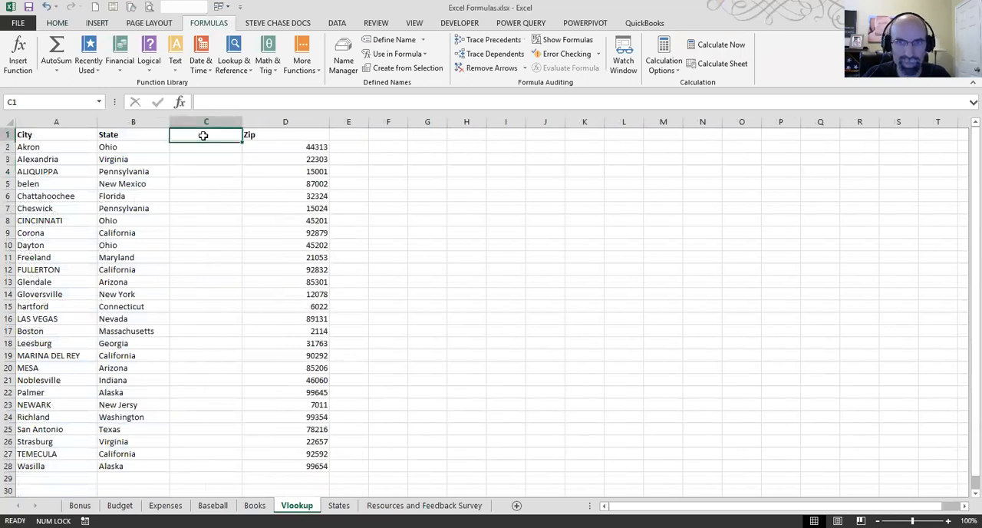
text(ABB)
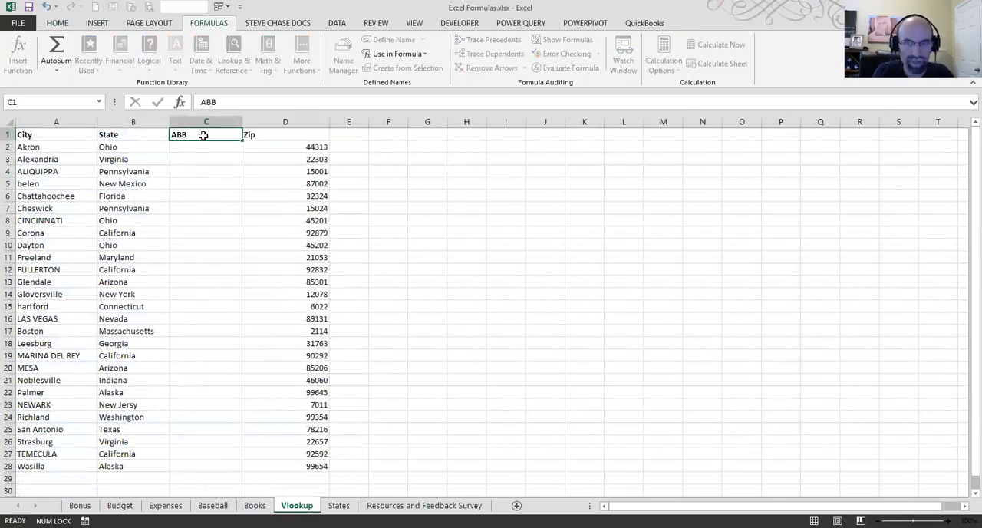
key(Return)
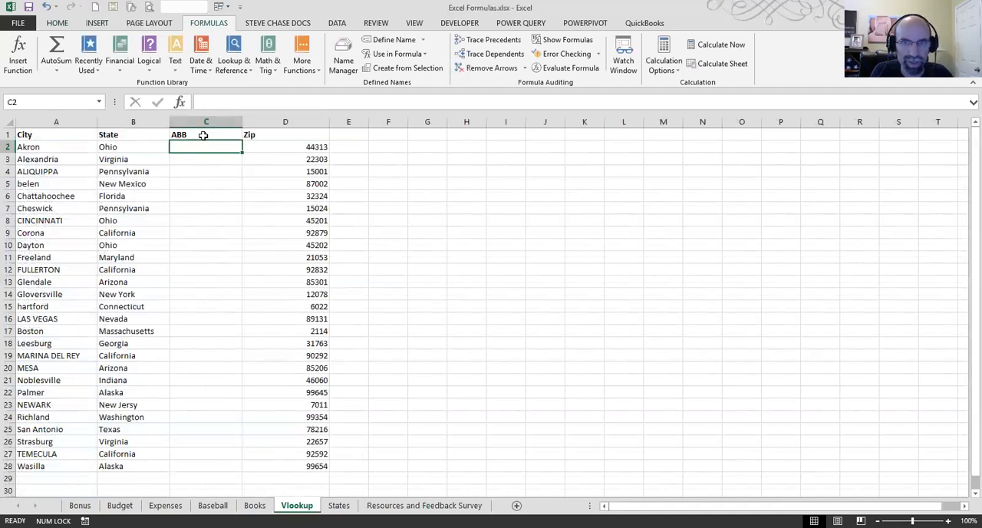
Step: Enter =VLOOKUP(B2,States,2,0) in C2 and fill the formula down to C11
text(=)
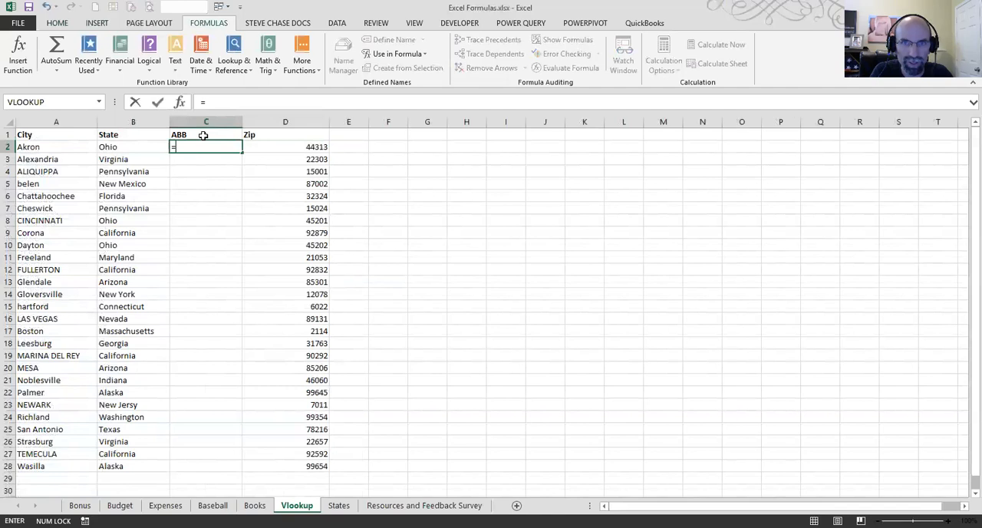
text(vlook)
key(Tab)
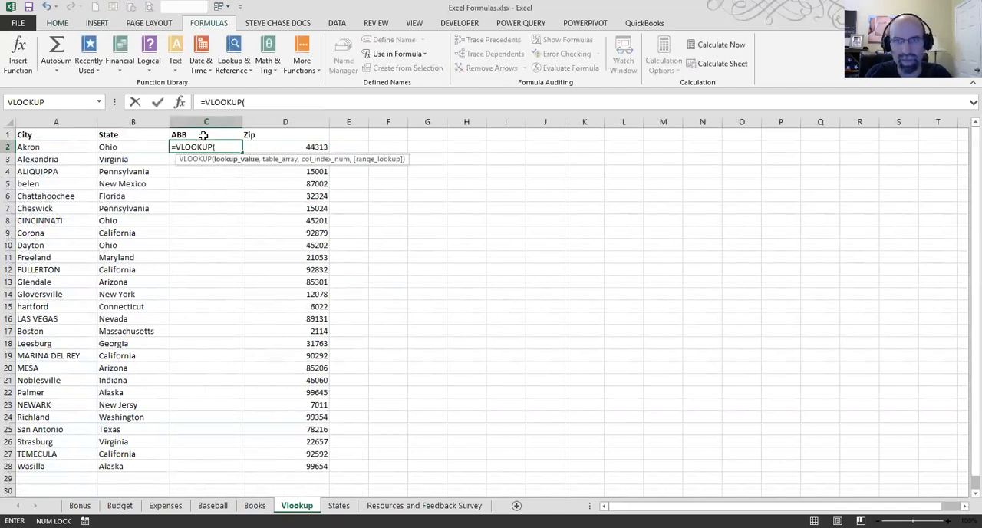
click(135, 146)
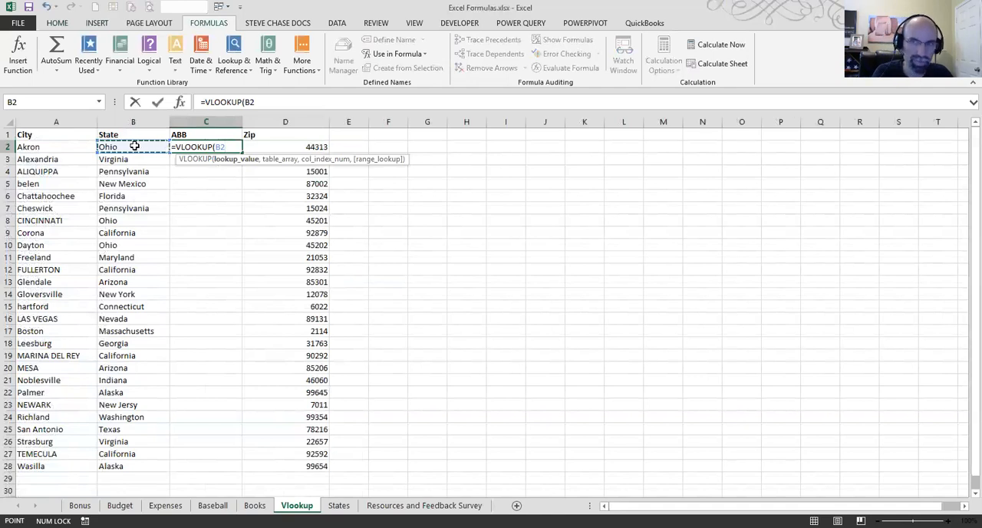
text(,)
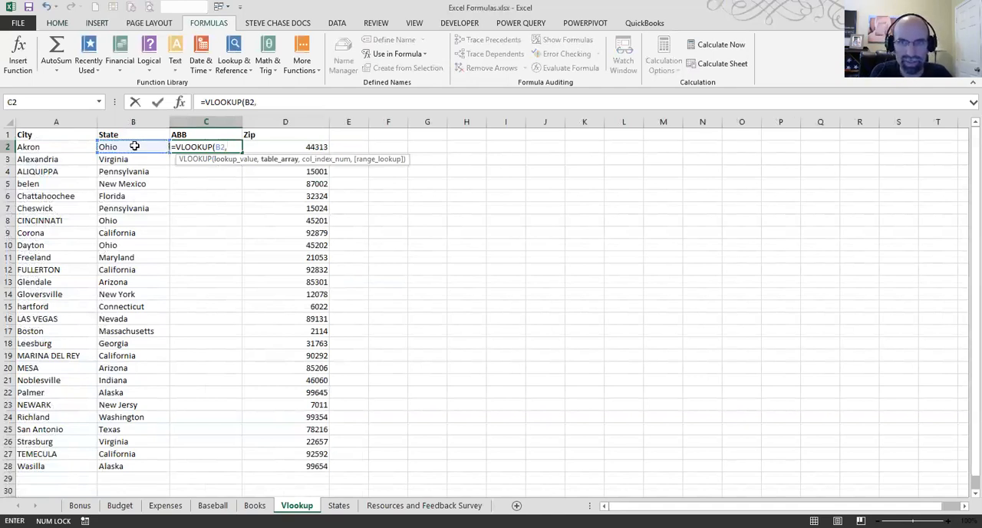
text(states)
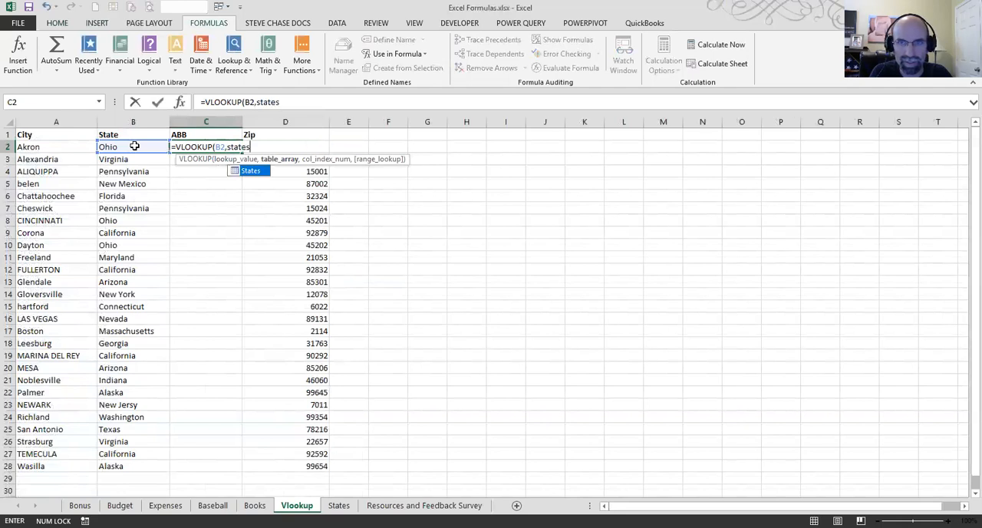
text(,)
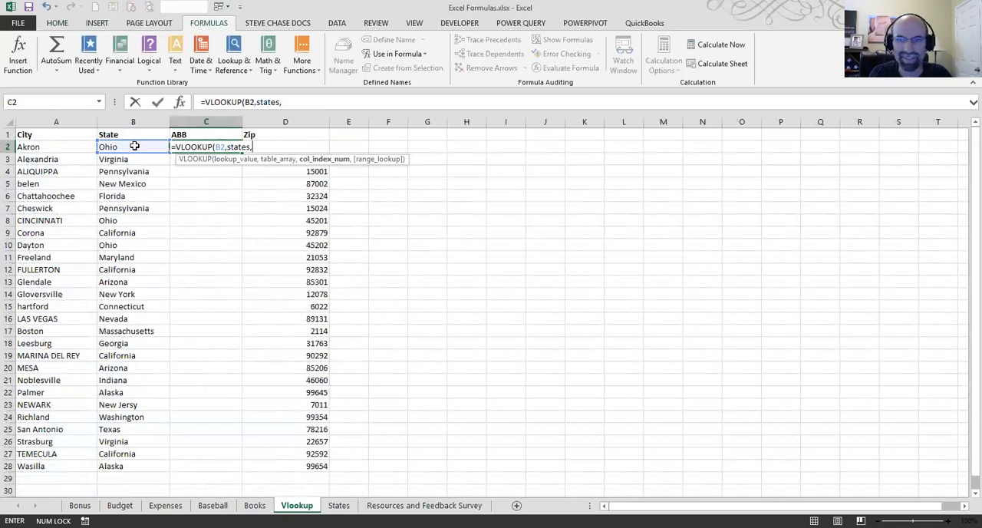
text(2)
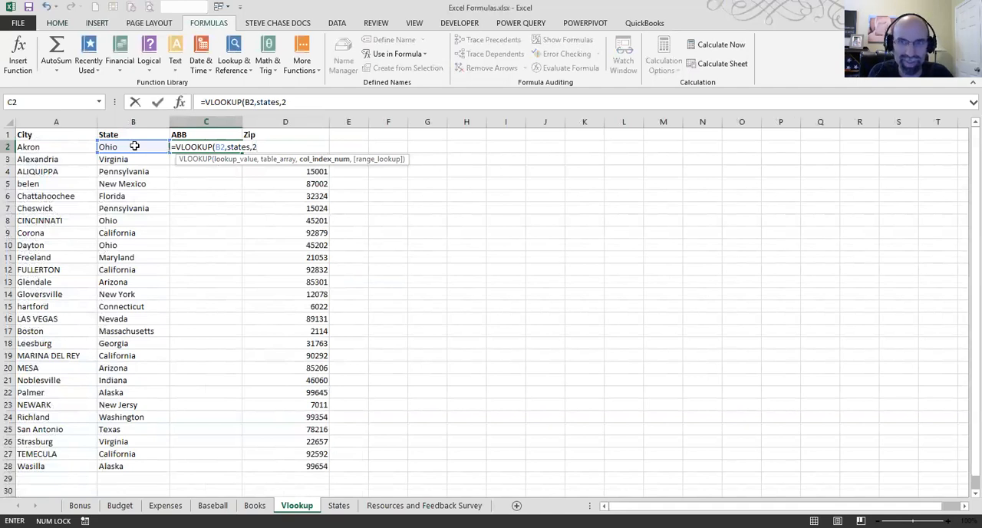
text(,0))
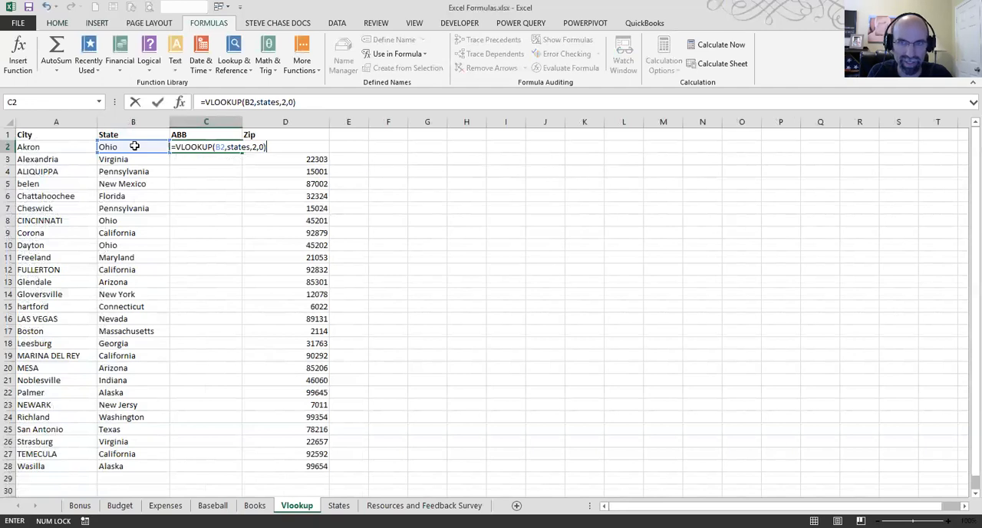
key(ctrl+Return)
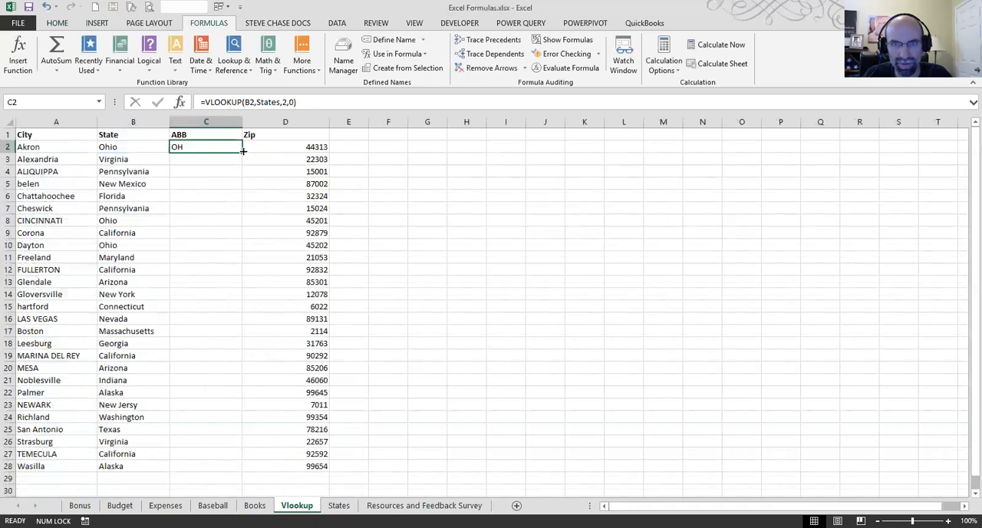
drag(242, 152, 236, 264)
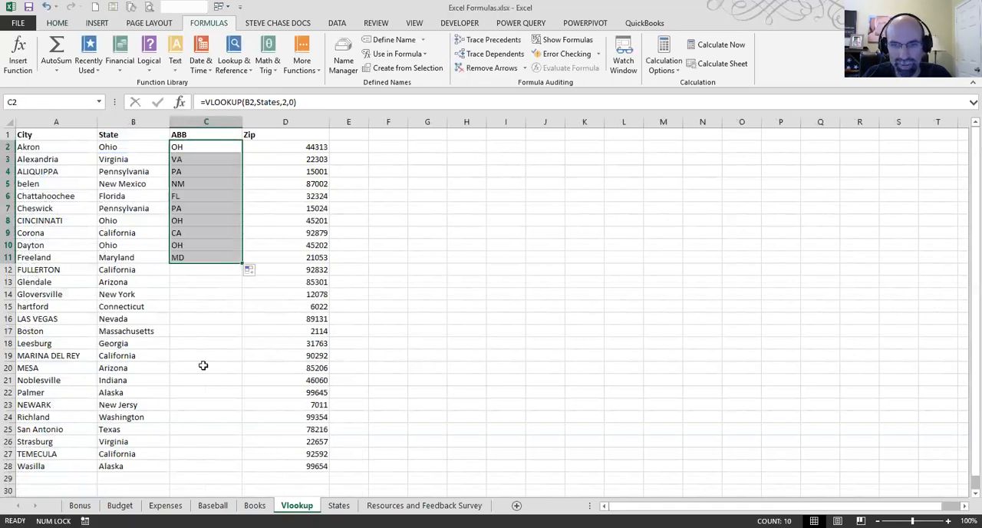
Step: Copy the whole States table with its headers, paste it as values at J2 on the Vlookup sheet, and autofit column K
click(72, 315)
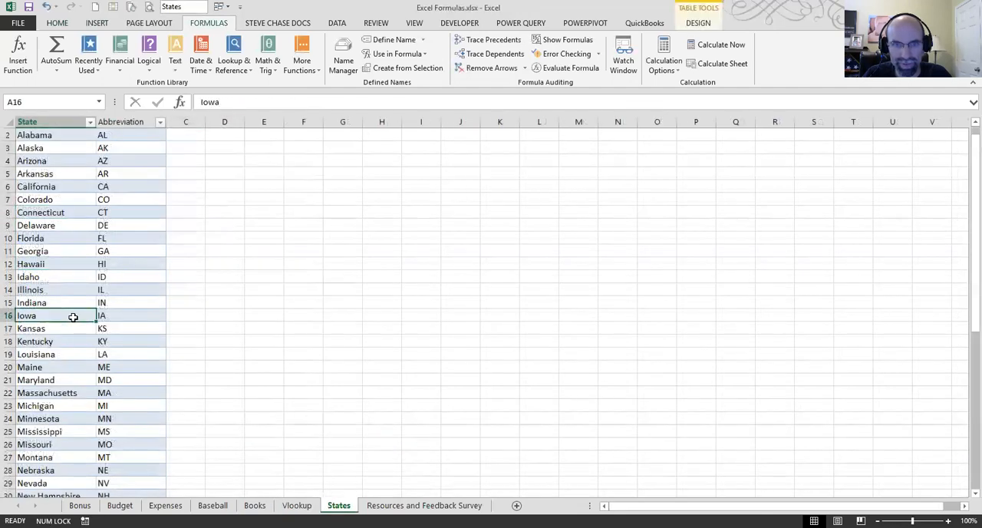
scroll(73, 317, up, 1)
key(ctrl+a)
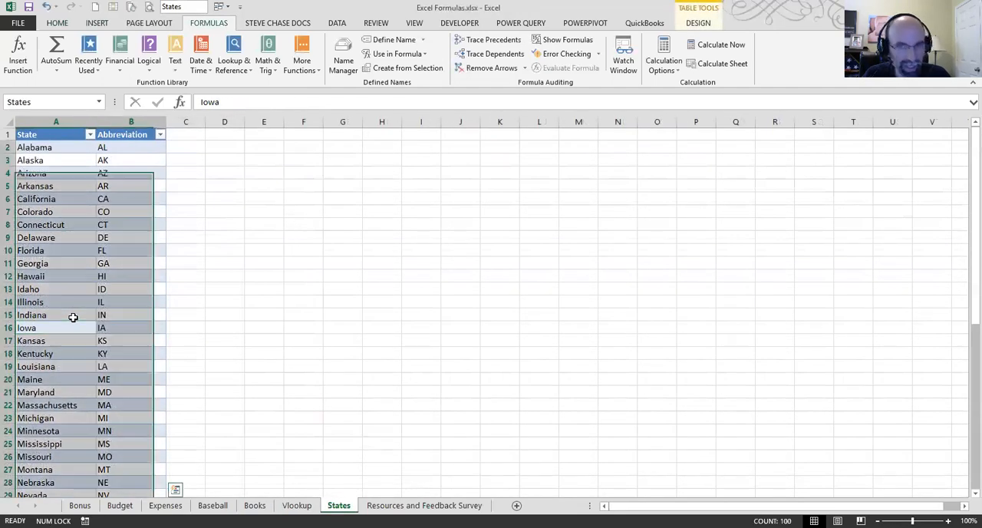
key(ctrl+c)
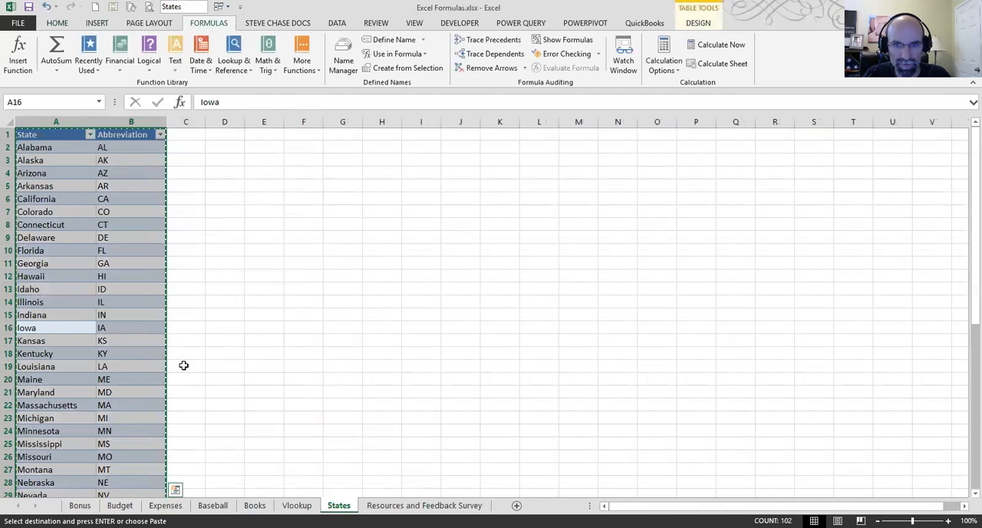
key(ctrl+Page_Up)
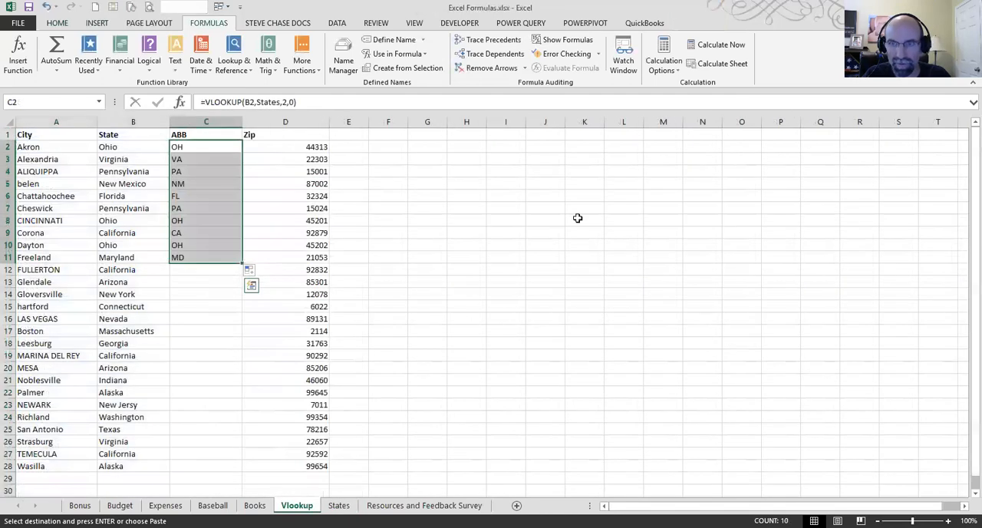
click(543, 147)
right_click(544, 147)
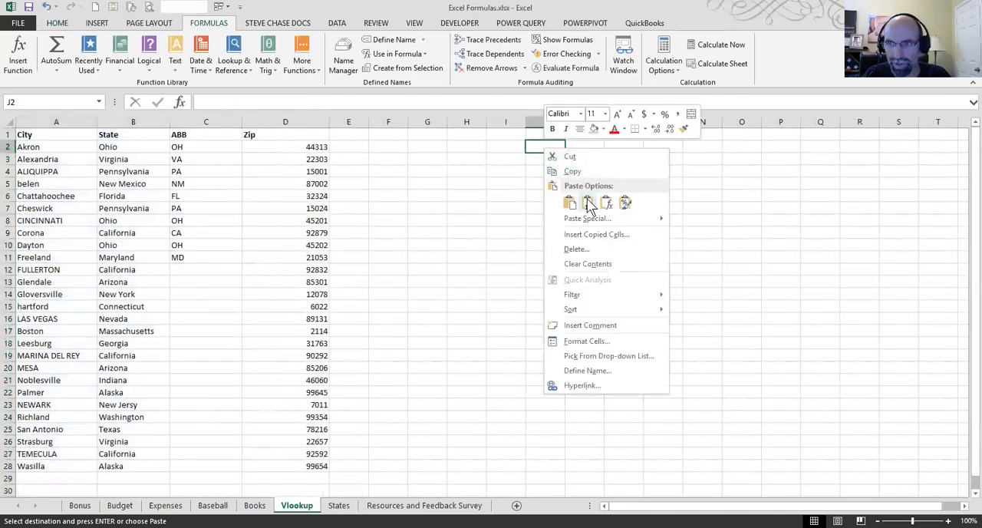
click(588, 204)
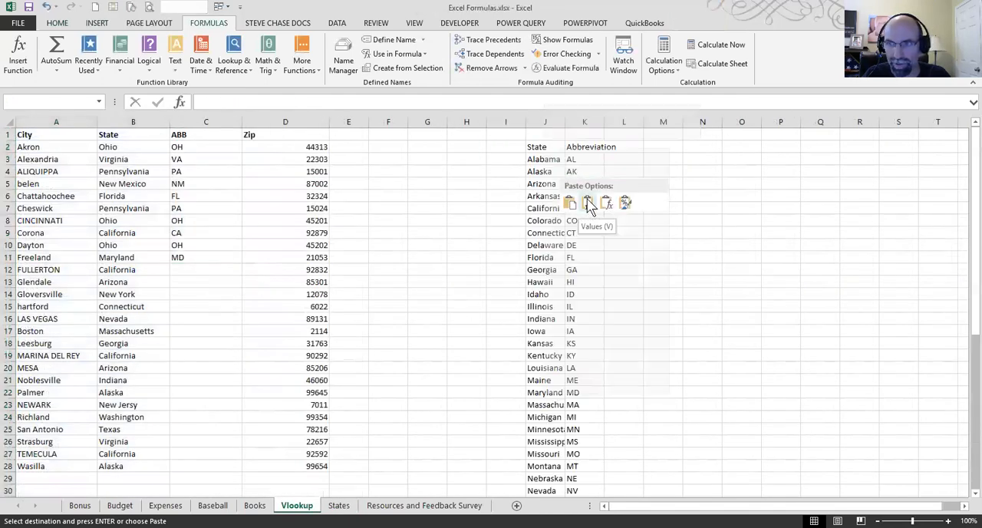
double_click(605, 127)
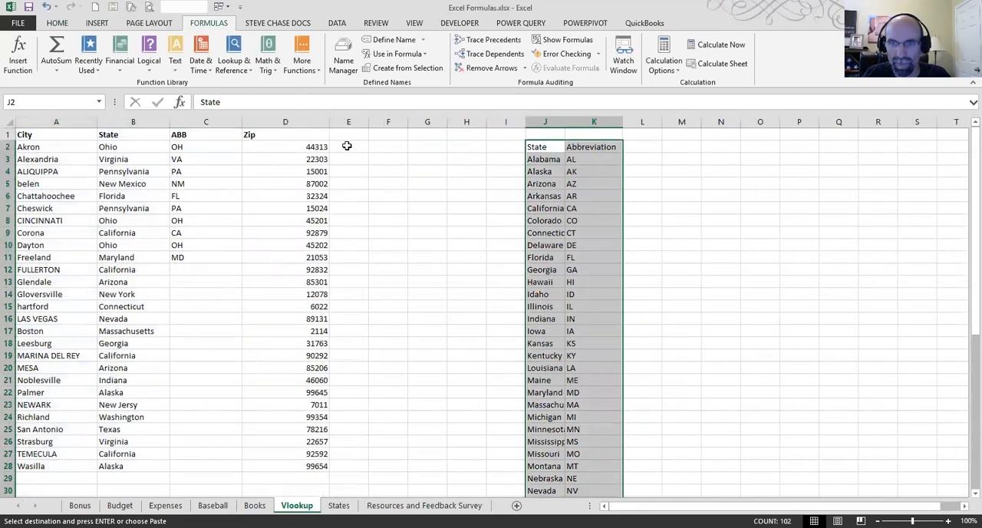
Step: Enter =VLOOKUP(B2,J3:K52,2,FALSE) in E2, using the pasted state list as a relative lookup range
click(347, 146)
text(=)
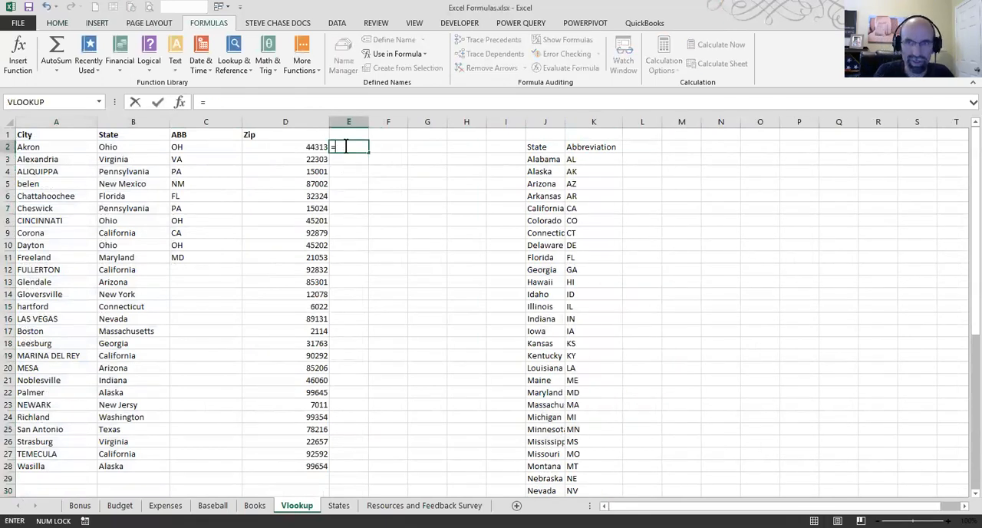
text(VLOOKUP()
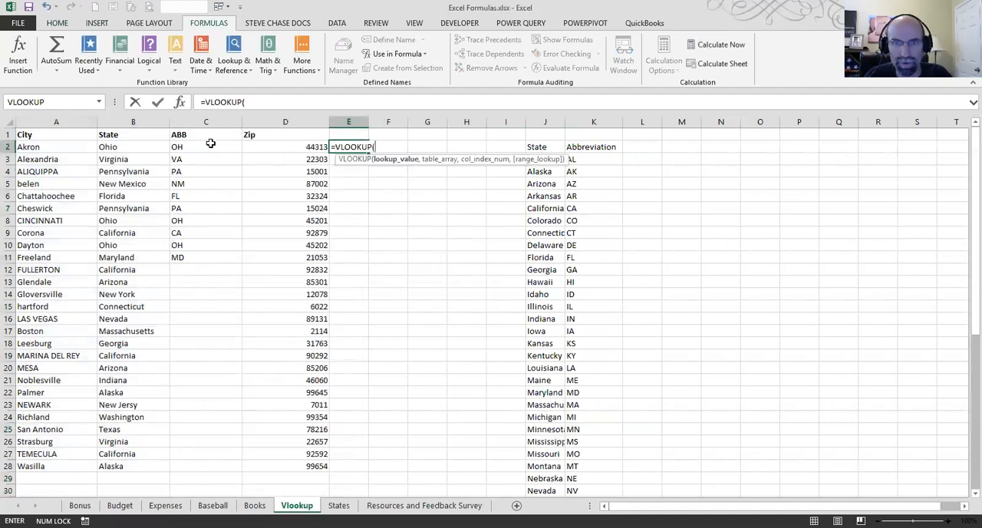
click(139, 146)
text(,)
click(558, 171)
click(592, 159)
drag(562, 159, 545, 464)
scroll(546, 465, up, 8)
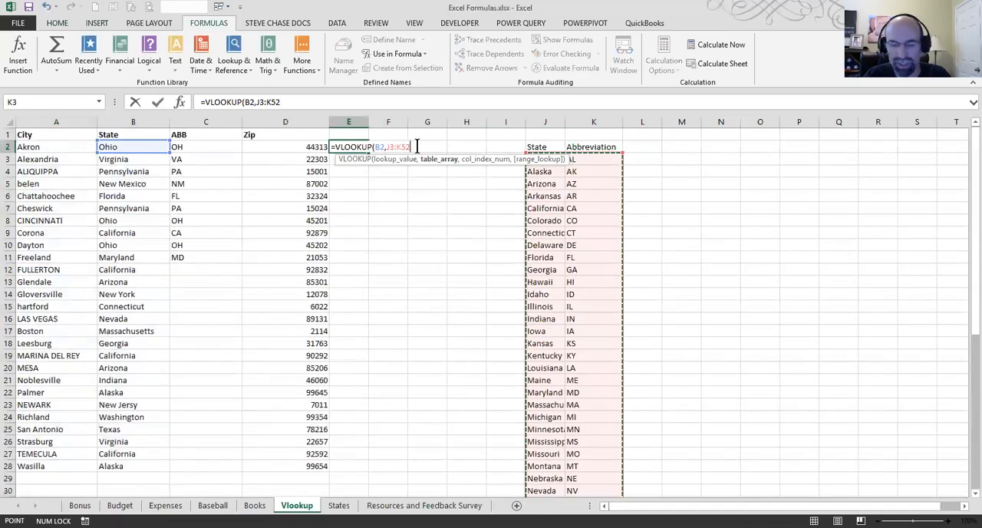
text(,)
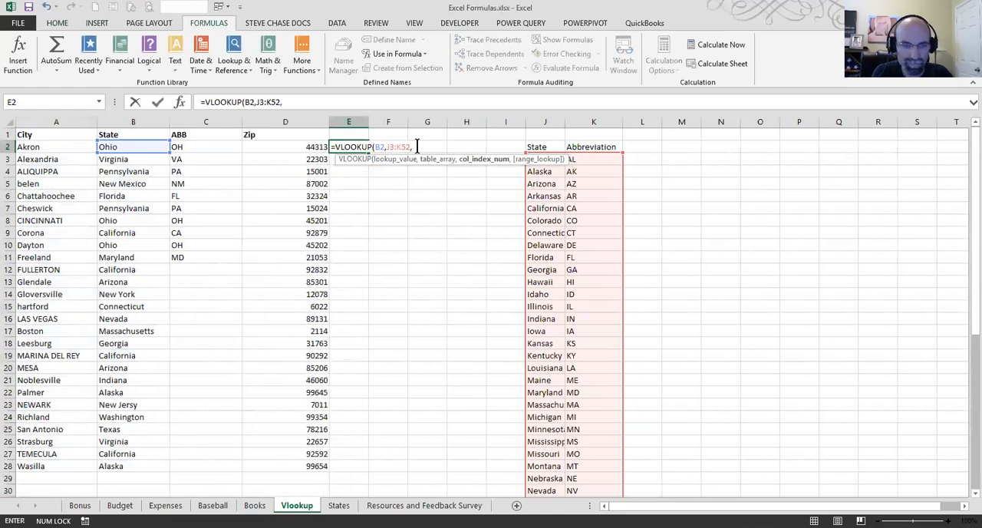
text(2,fa)
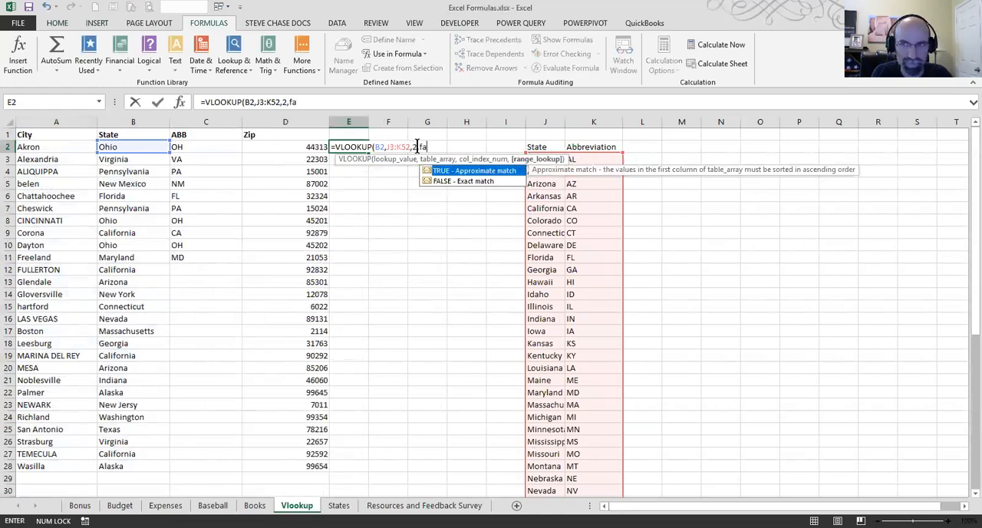
text(lse))
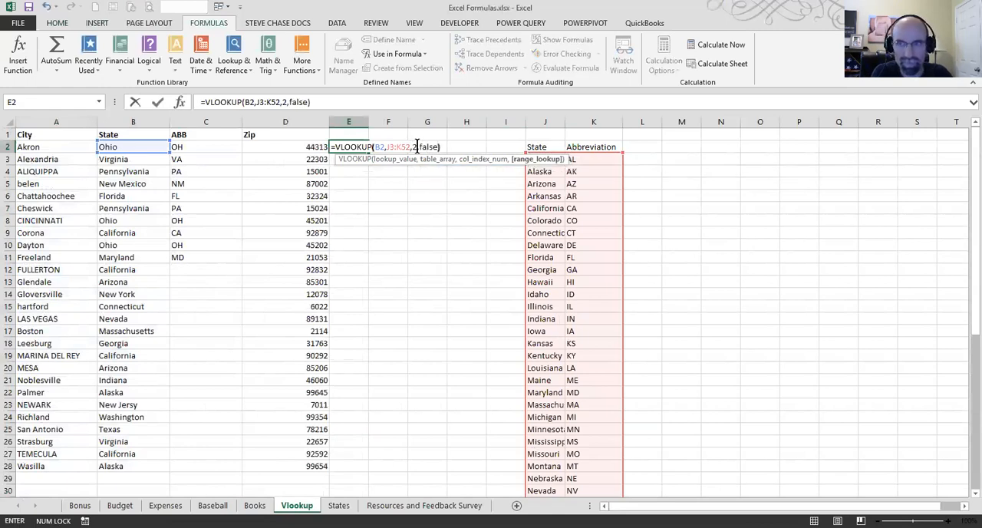
key(Return)
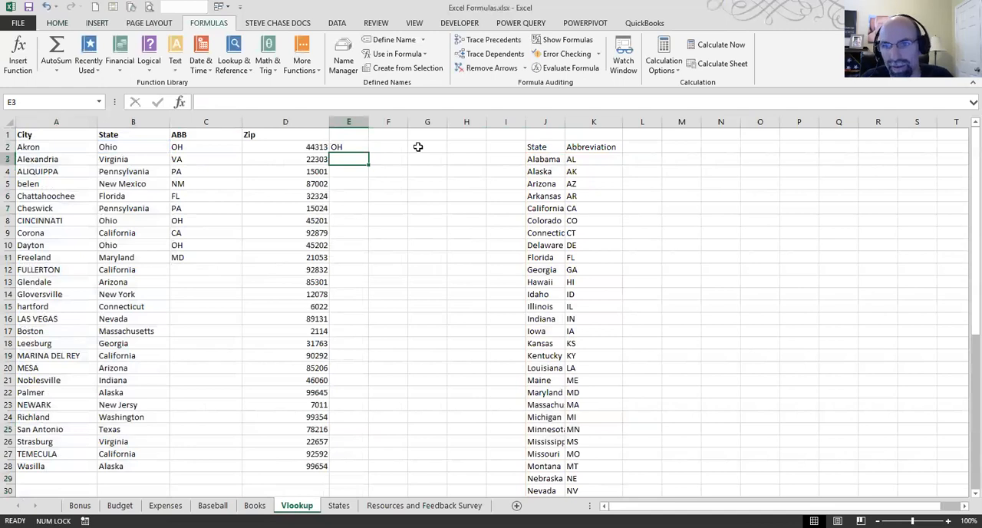
Step: Fill the E2 lookup formula down to E11 and open the formula in E9 to inspect its lookup range
click(357, 147)
drag(368, 152, 365, 264)
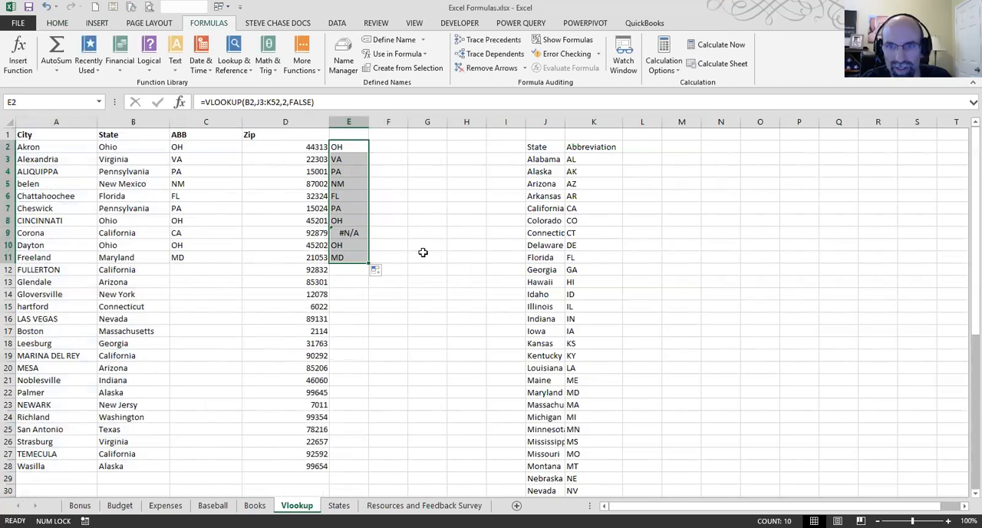
click(347, 233)
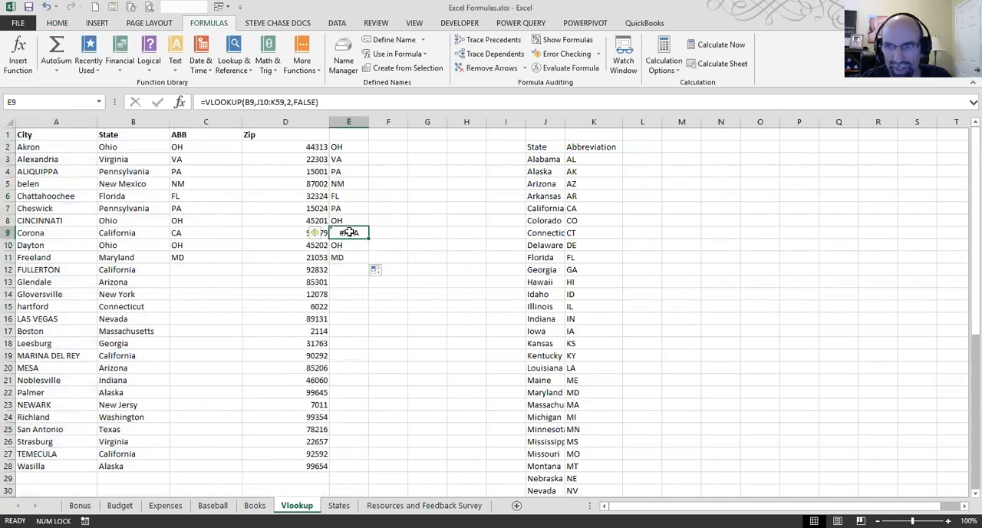
double_click(349, 232)
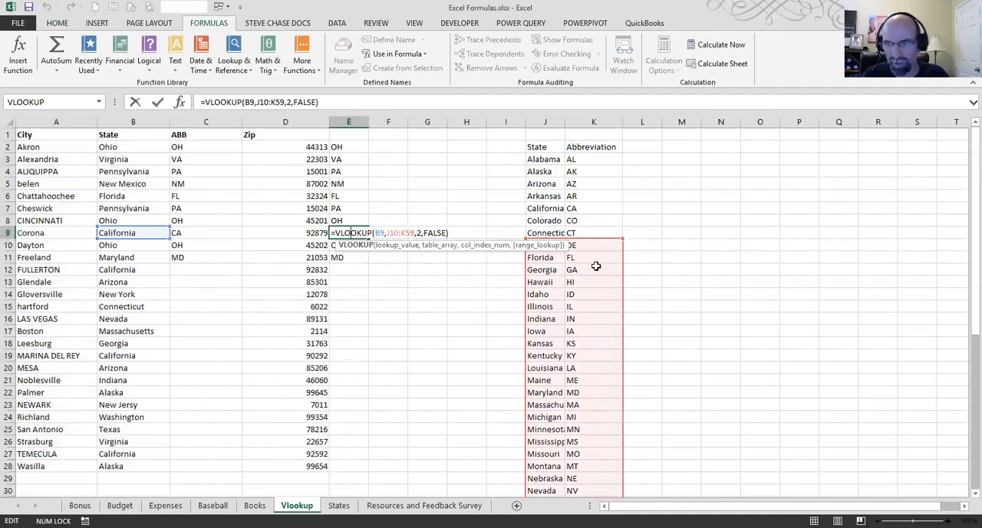
Step: Fill the unanchored lookup formula from E9 down to E28 and open the E2 formula to check its lookup range
key(Escape)
drag(369, 239, 369, 470)
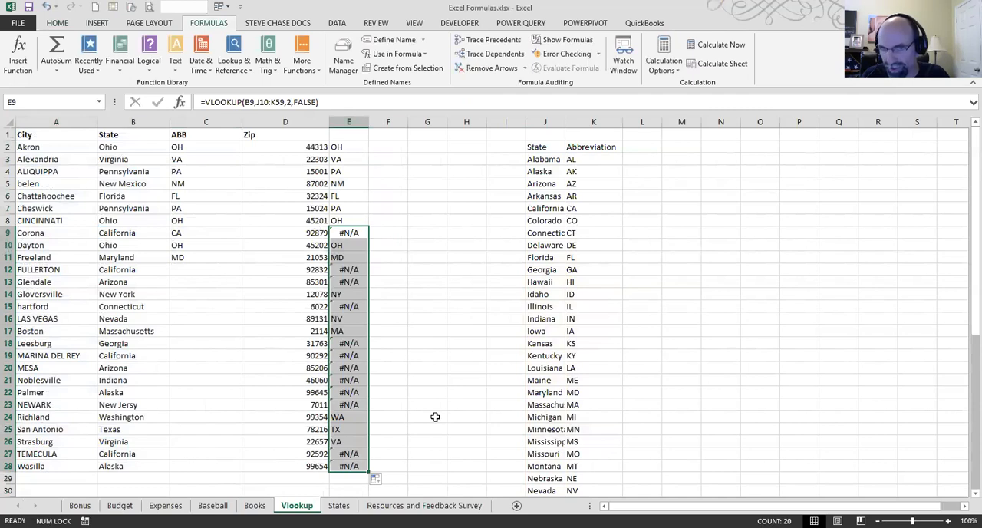
double_click(340, 146)
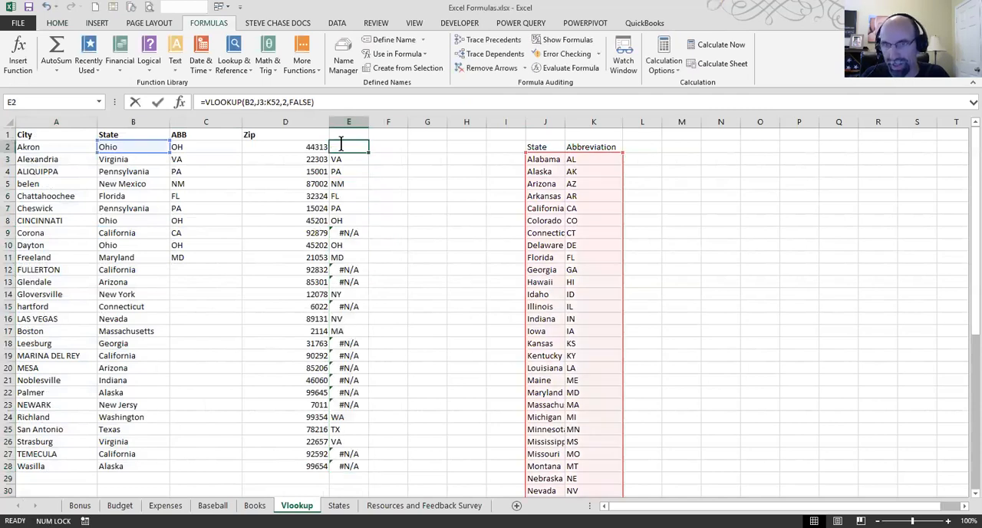
key(Escape)
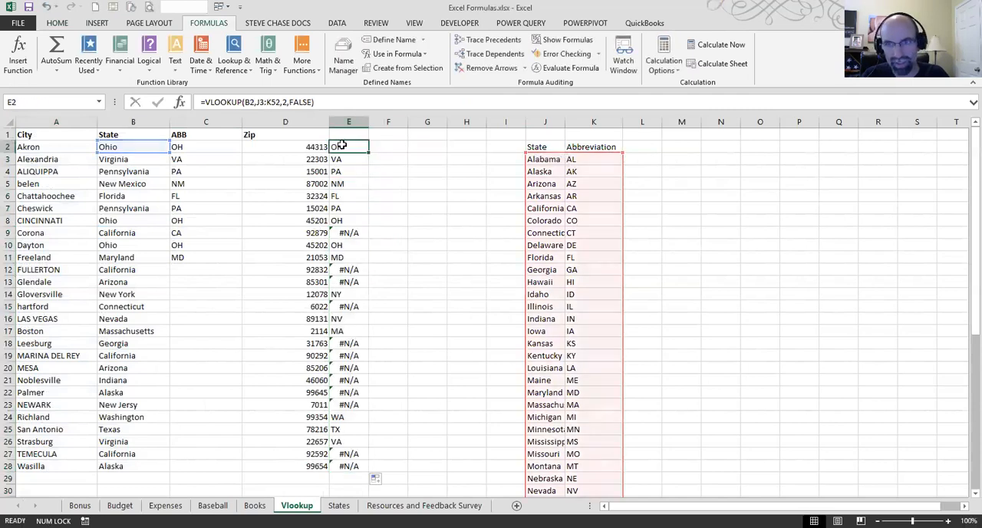
Step: Inspect the lookup ranges used by the formulas in E3 and E4 against the extent of the pasted state list
double_click(341, 159)
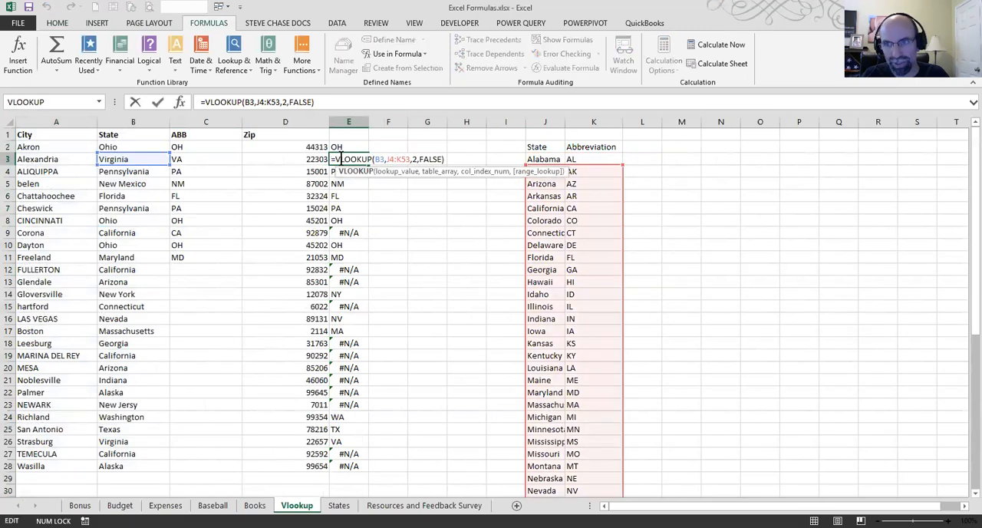
scroll(724, 287, down, 7)
scroll(691, 329, down, 4)
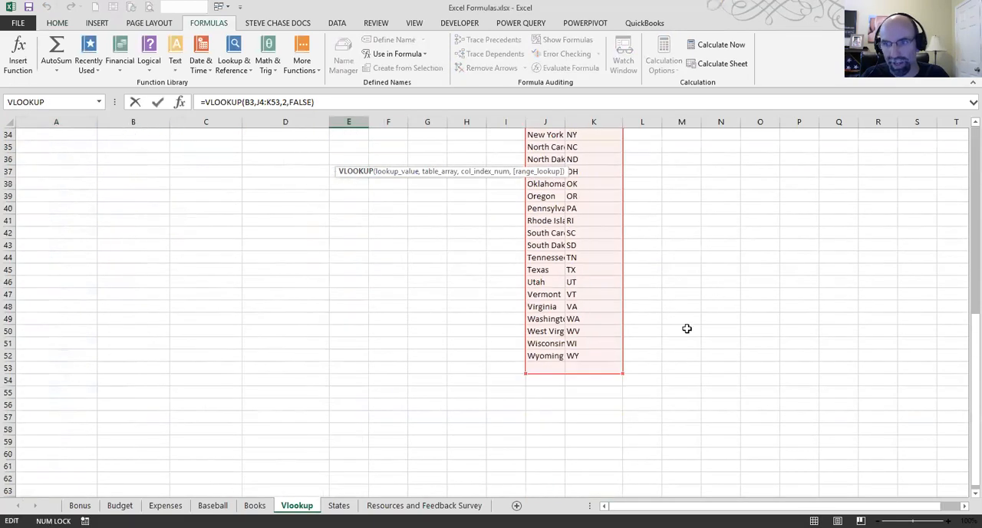
scroll(662, 348, up, 11)
key(Return)
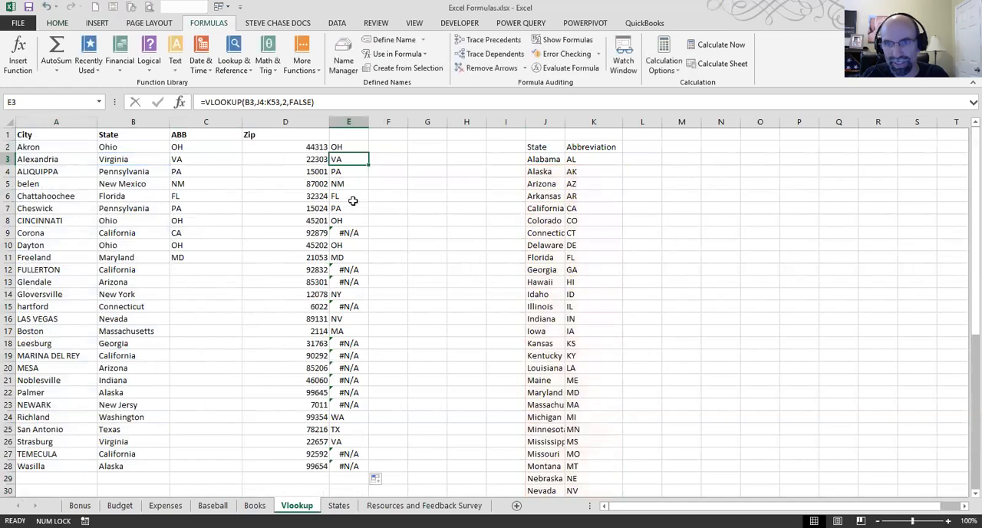
double_click(349, 171)
scroll(780, 336, down, 14)
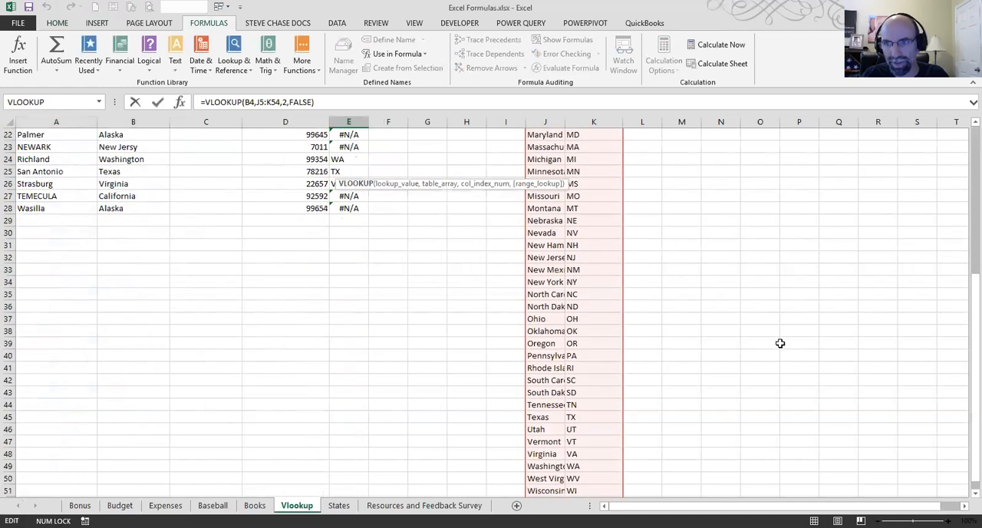
scroll(779, 337, up, 13)
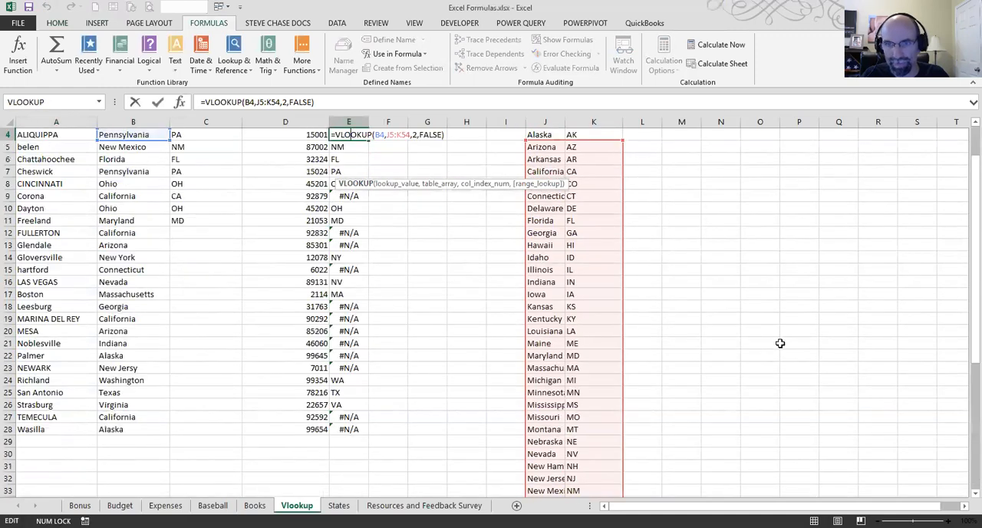
Step: Clear the unanchored lookup formulas from E2:E28
scroll(780, 343, up, 1)
drag(349, 147, 354, 464)
key(Delete)
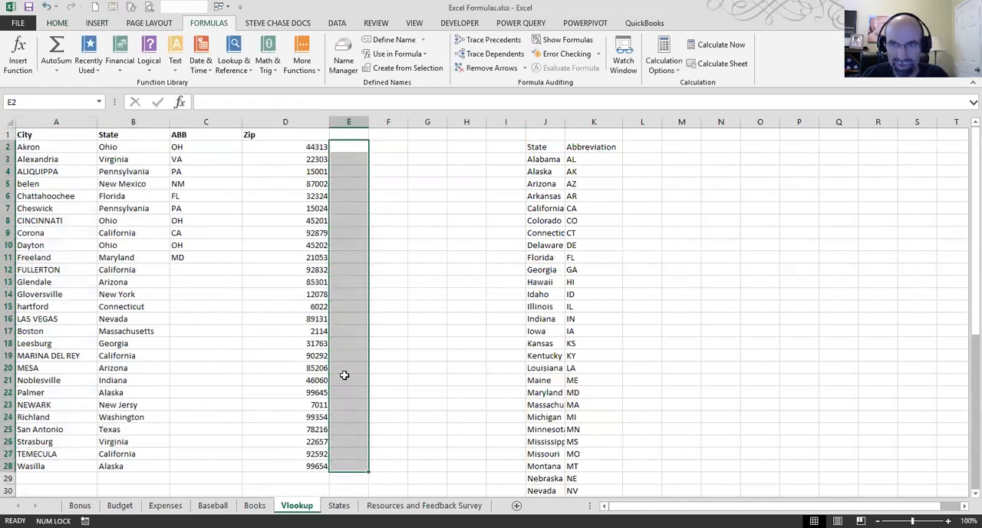
Step: Start a VLOOKUP formula in E2 with B2 as the lookup value and J3:K52 as the table array
click(348, 146)
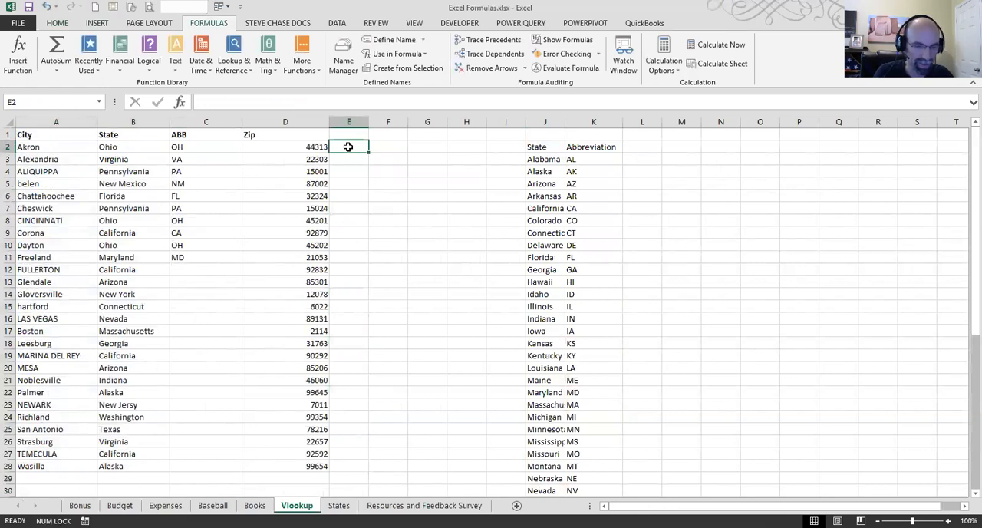
text(=)
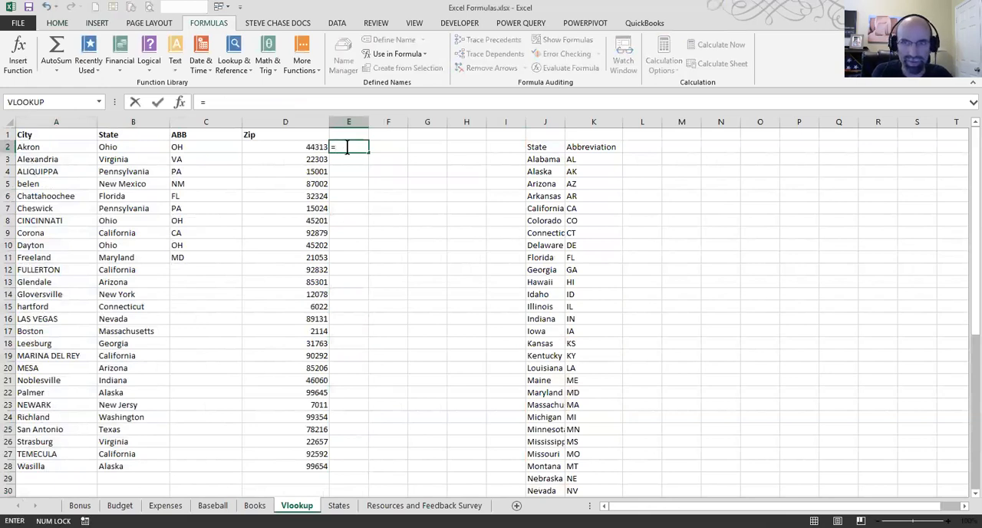
text(VLOOKUP()
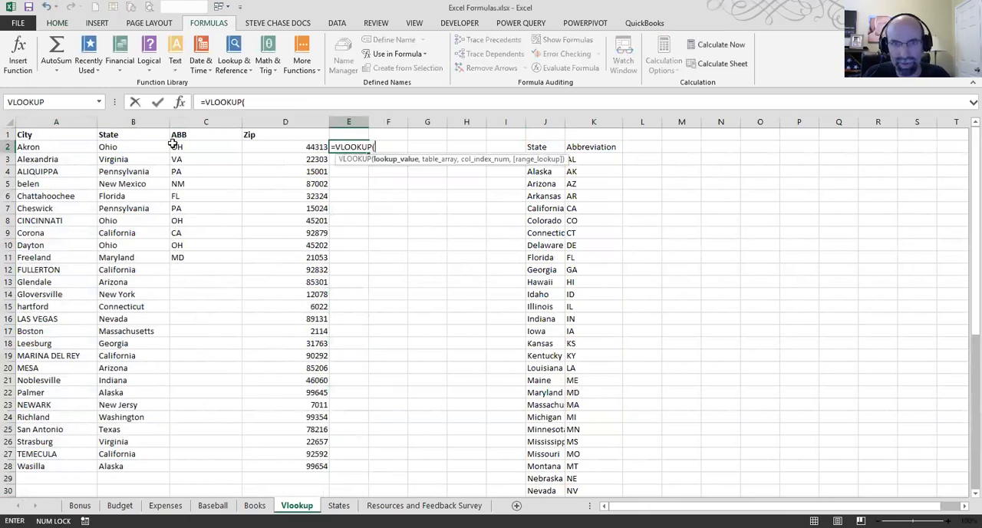
click(123, 148)
text(,)
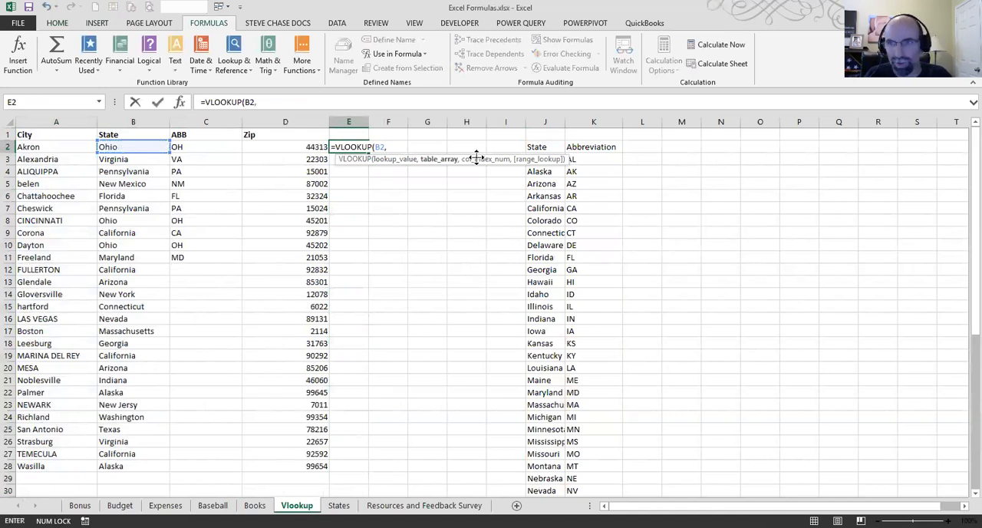
click(540, 159)
drag(563, 162, 584, 494)
scroll(582, 476, up, 8)
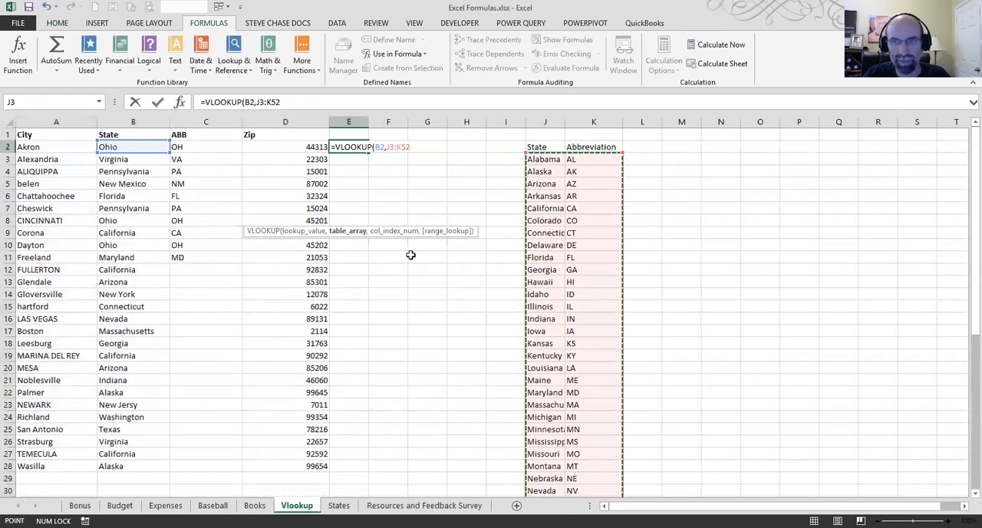
Step: Anchor the table array as $J$3:$K$52 and complete the E2 formula with column index 2 and FALSE
drag(409, 146, 388, 149)
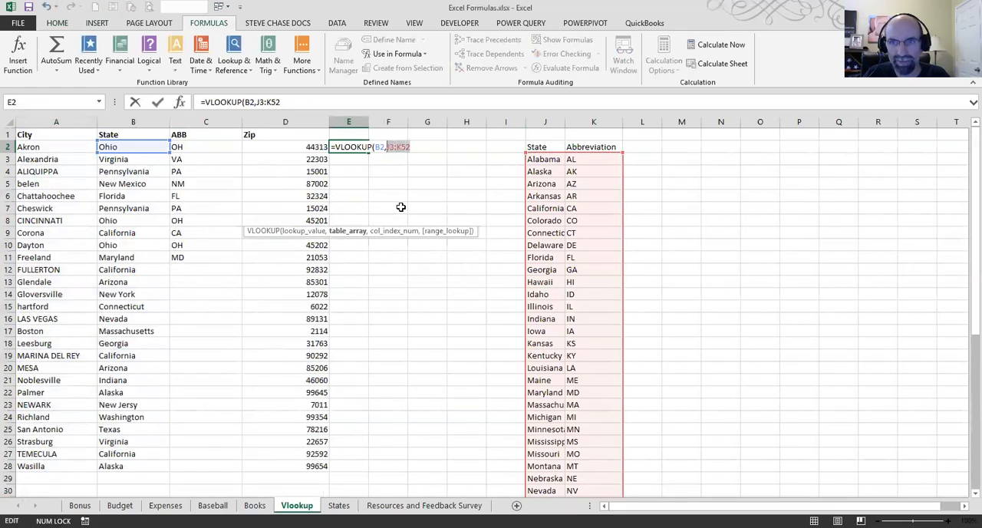
key(F4)
click(430, 146)
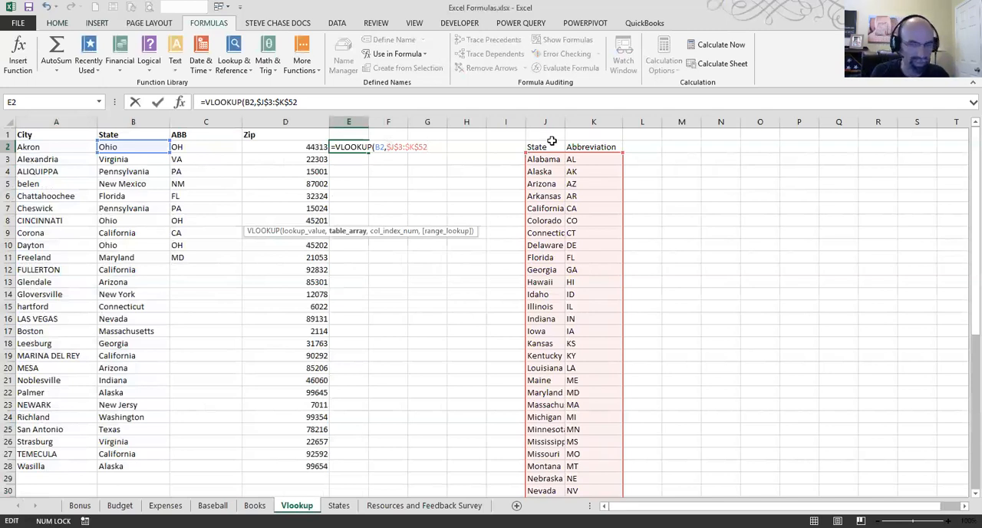
text(,2)
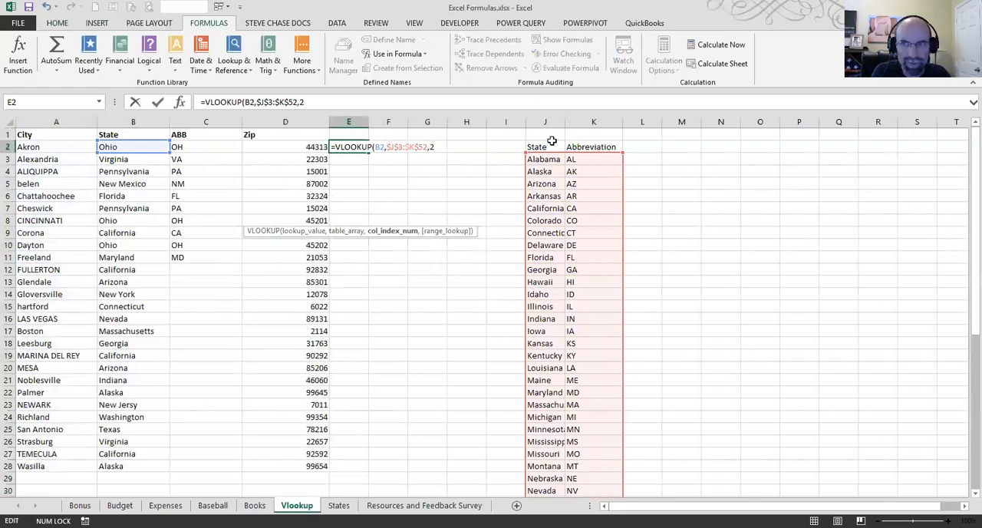
text(,fasl)
text(lse))
key(ctrl+Return)
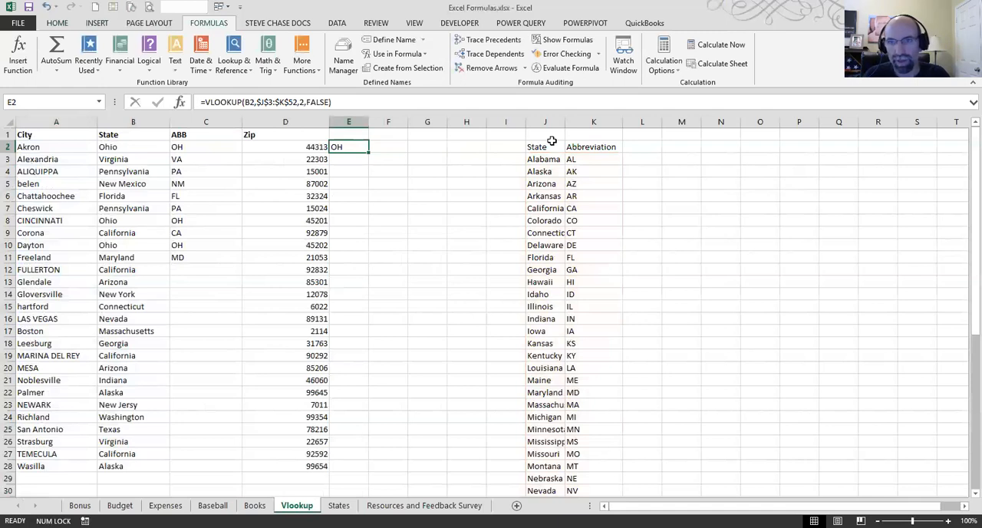
Step: Fill the anchored lookup from E2 down to E11 and the States lookup from C11 down to C28
drag(368, 155, 363, 269)
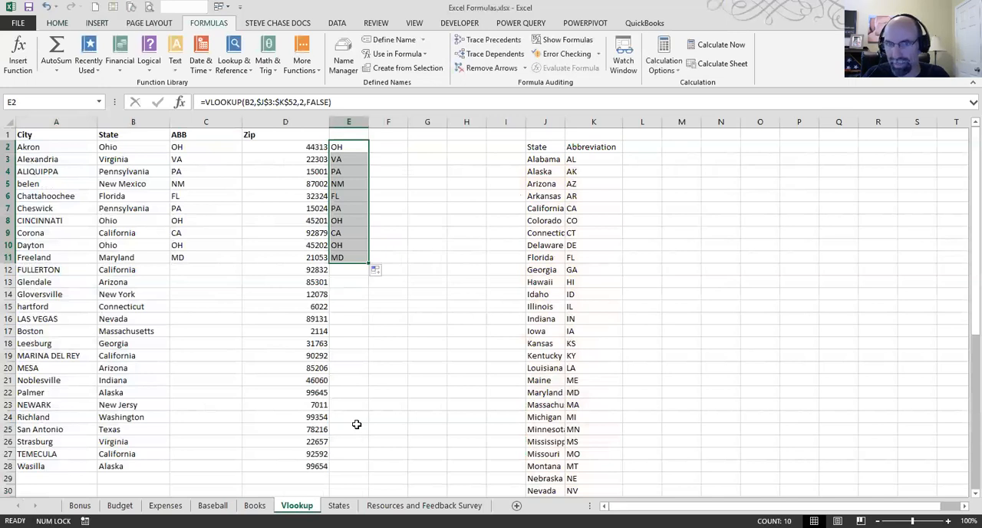
click(201, 259)
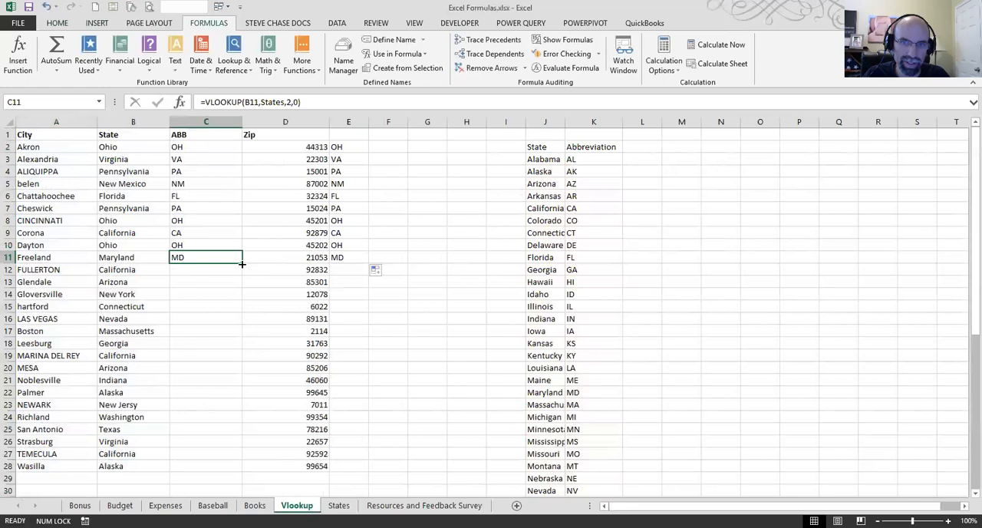
double_click(242, 264)
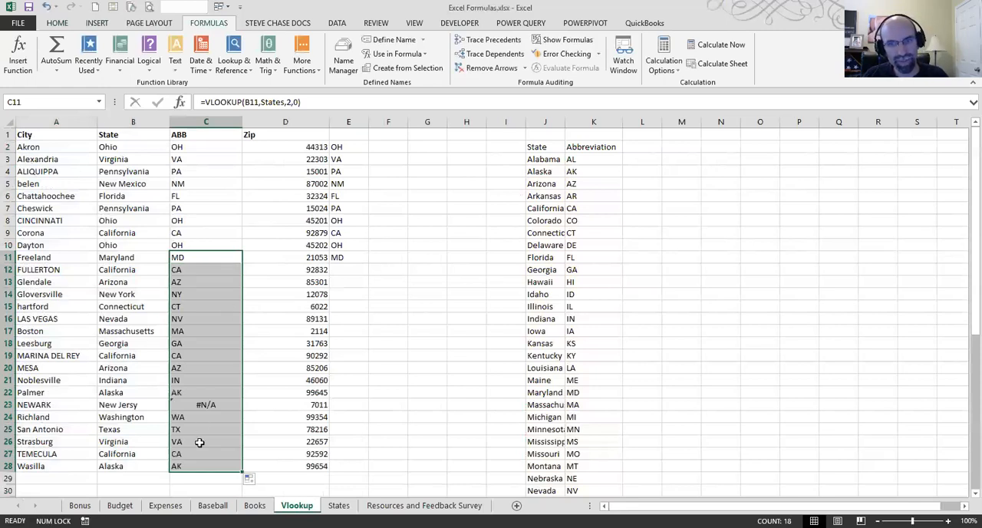
Step: Examine the New Jersy entry in B23 and the range_lookup argument of the formula in C23
click(124, 405)
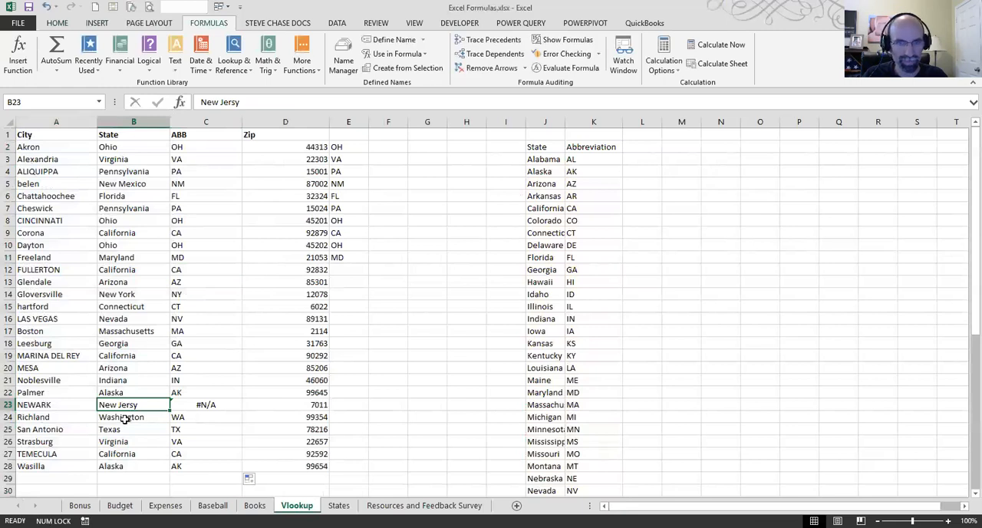
scroll(125, 414, up, 7)
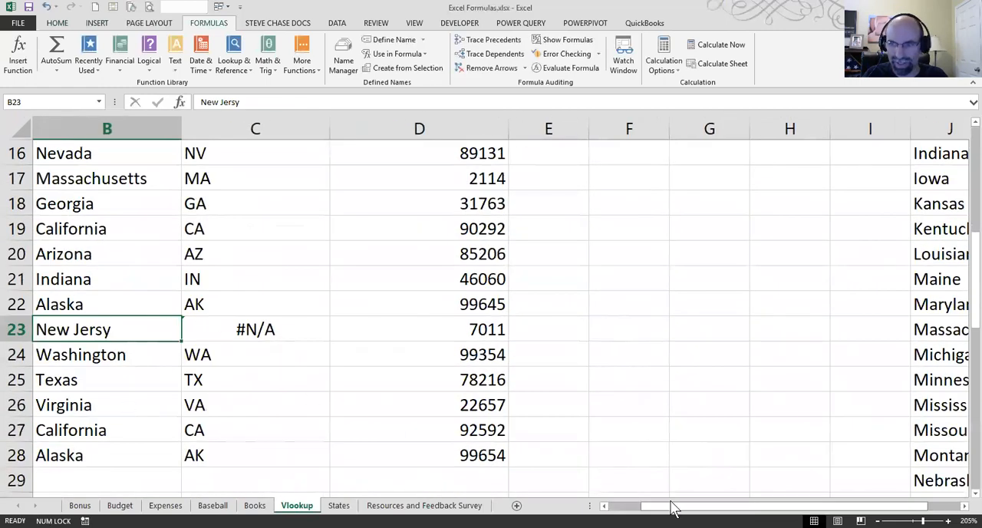
drag(704, 507, 667, 506)
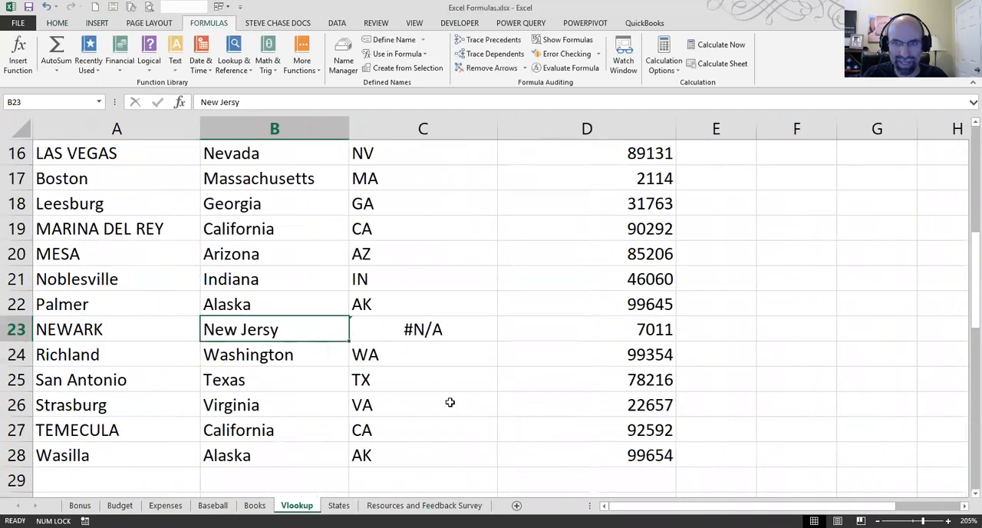
click(386, 328)
click(293, 102)
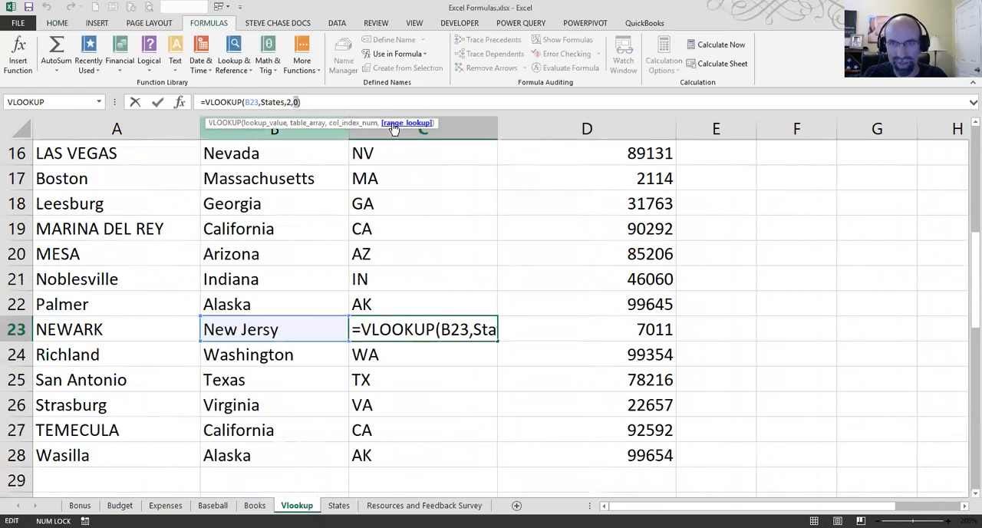
key(Escape)
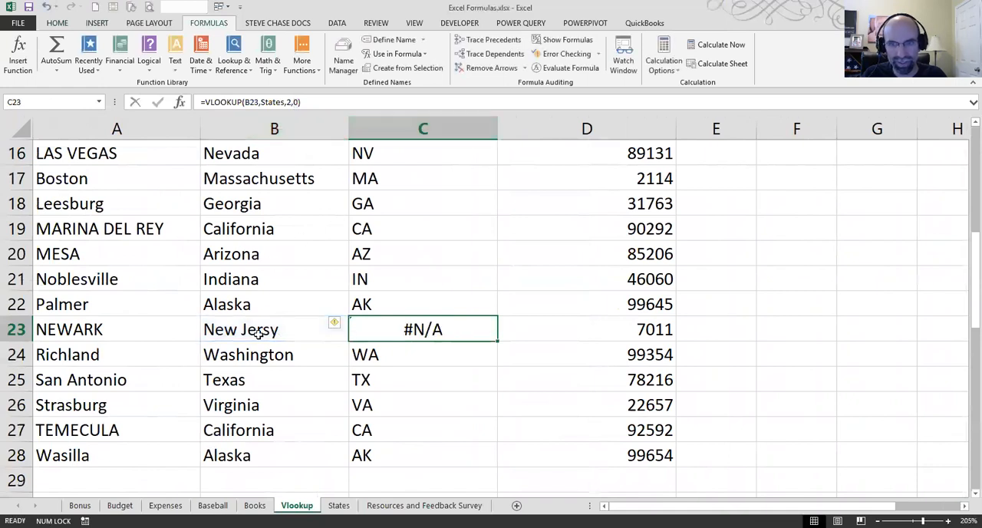
Step: Append adfasdf to Alaska in B22 to test how the exact-match lookup handles a misspelled state
click(255, 302)
double_click(262, 303)
text(adfasdf)
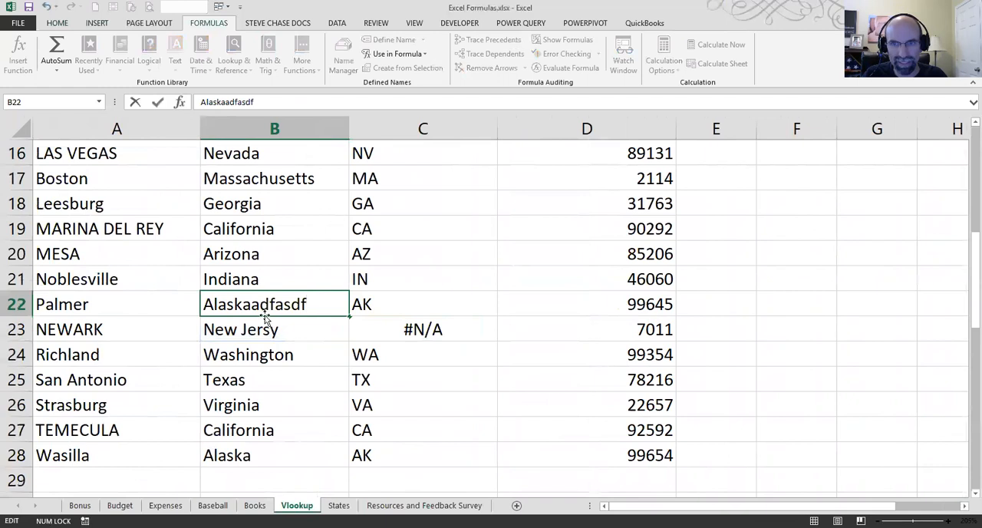
key(Return)
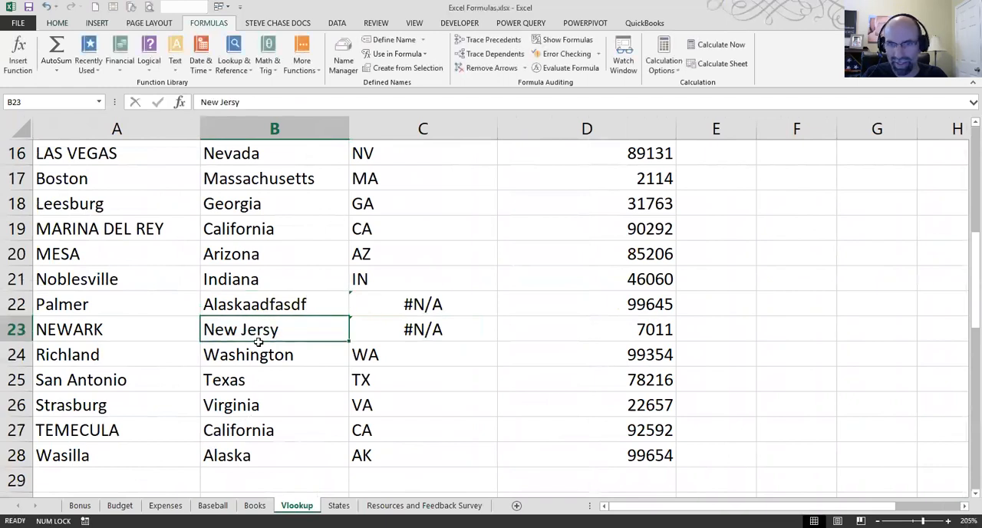
Step: Remove the added test text from B22 so the entry reads Alaska
click(253, 304)
double_click(252, 303)
drag(252, 303, 305, 304)
key(BackSpace)
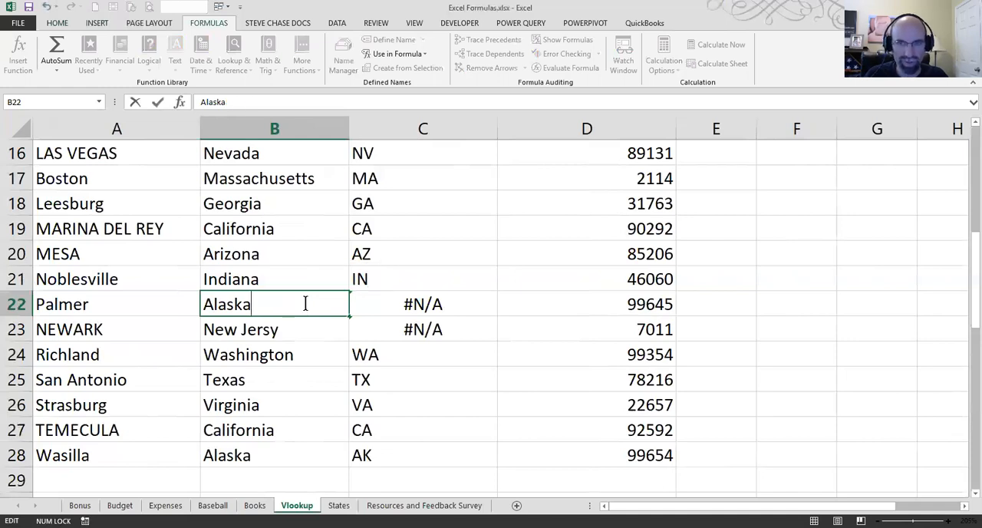
Step: Correct the misspelled state in B23 to New Jersey
click(273, 331)
double_click(269, 329)
text(e)
click(316, 354)
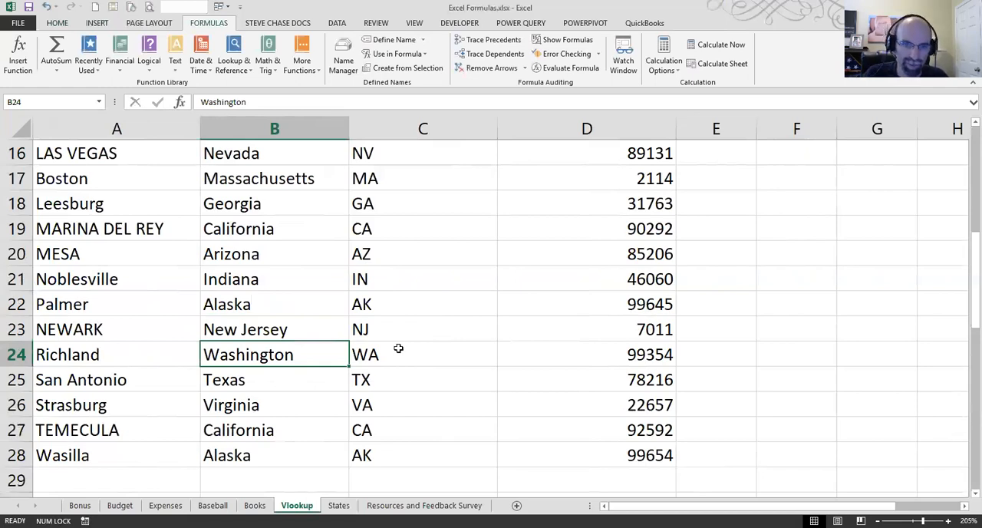
Step: Insert a blank column between the City and State columns
drag(76, 456, 81, 120)
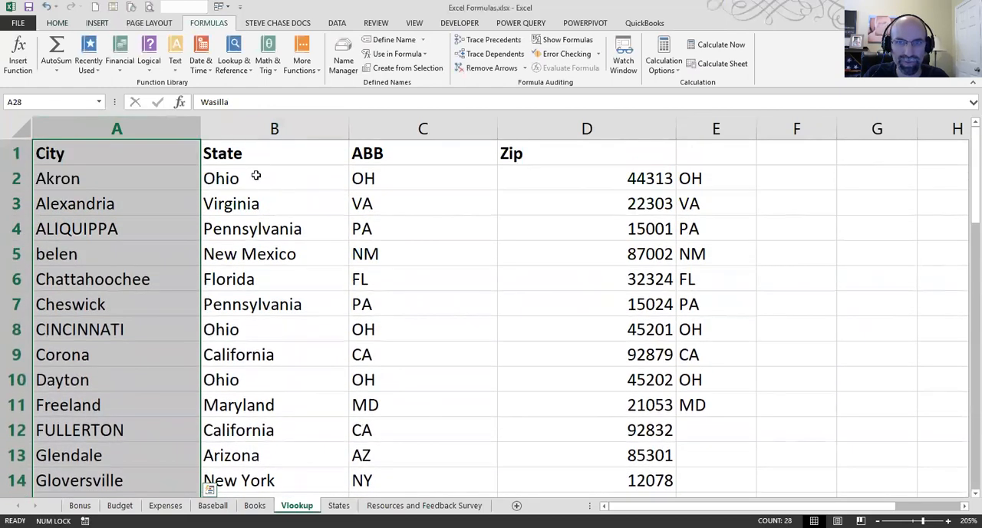
click(254, 175)
right_click(246, 120)
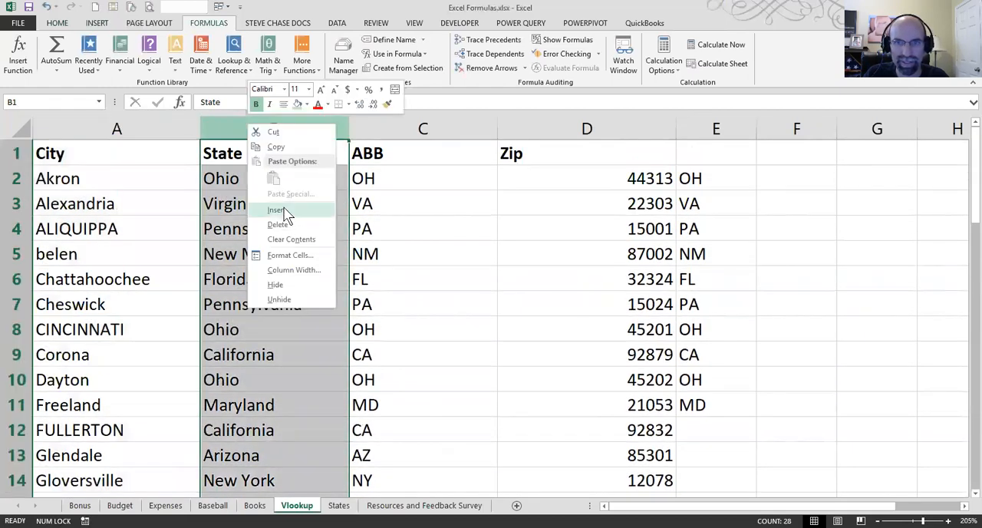
click(276, 210)
Step: Enter =UPPER(A2) in B2 to convert the first city name to all uppercase
text(=)
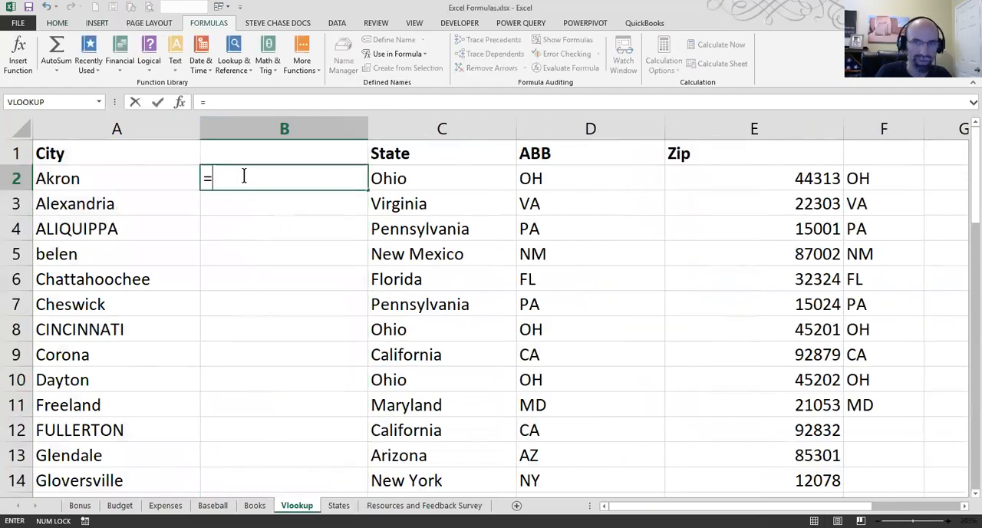
text(upper()
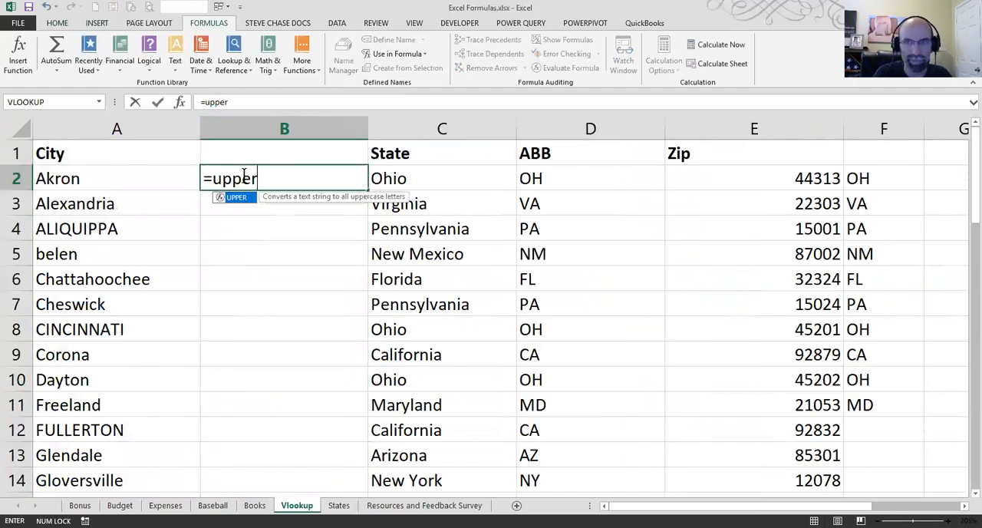
click(131, 172)
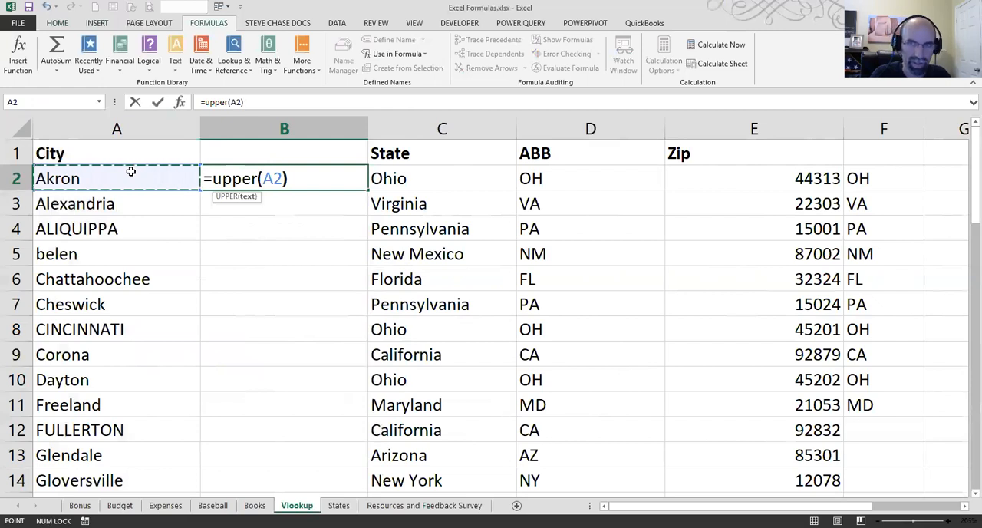
text())
key(Return)
Step: Fill the UPPER formula from B2 down to B28, and clear the uppercase results from the column
click(232, 181)
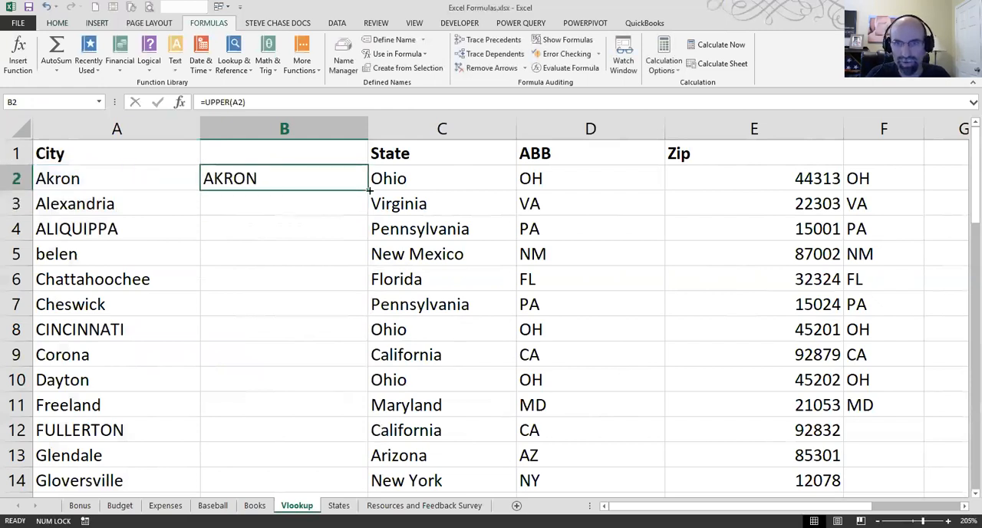
double_click(370, 190)
scroll(324, 361, down, 8)
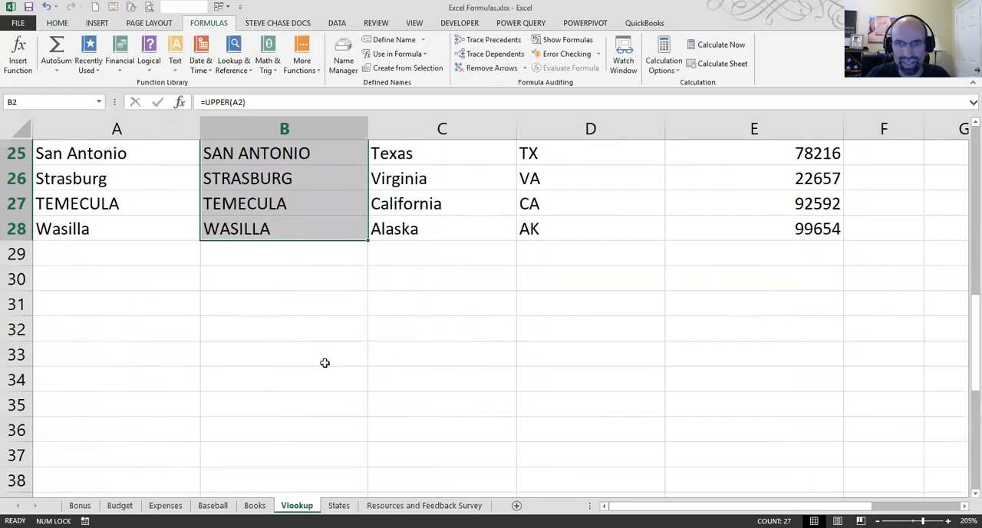
scroll(325, 362, up, 8)
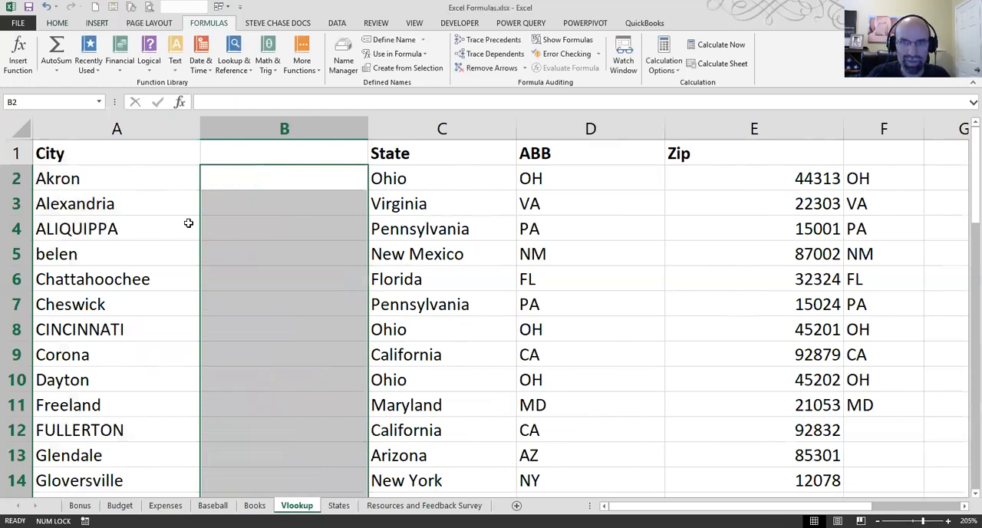
Step: Enter =PROPER(A2) in B2 to convert the first city name to proper case
click(239, 177)
text(=)
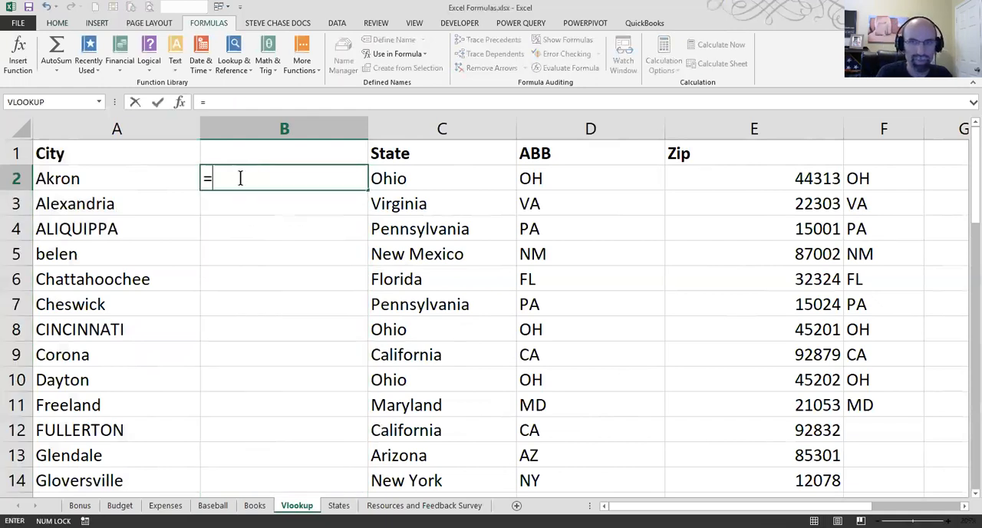
text(proper)
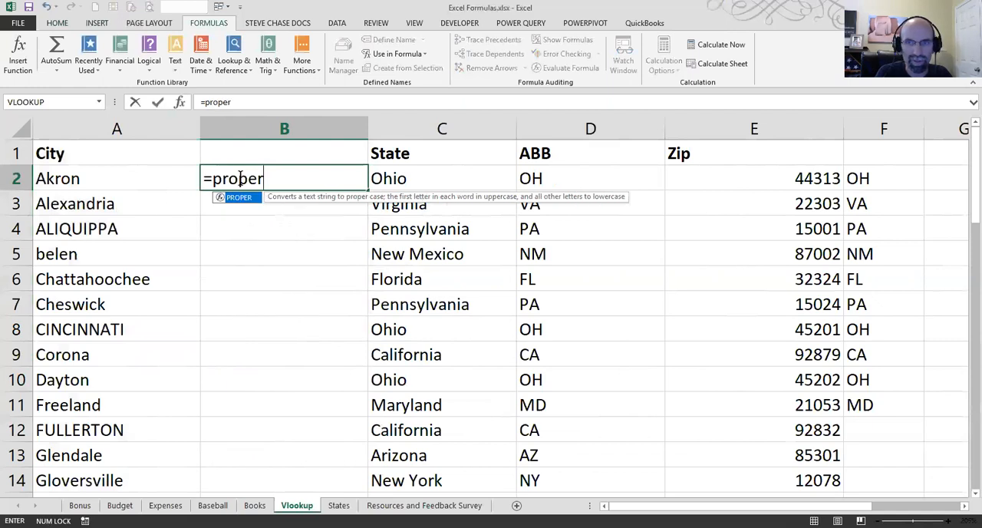
text(()
click(154, 171)
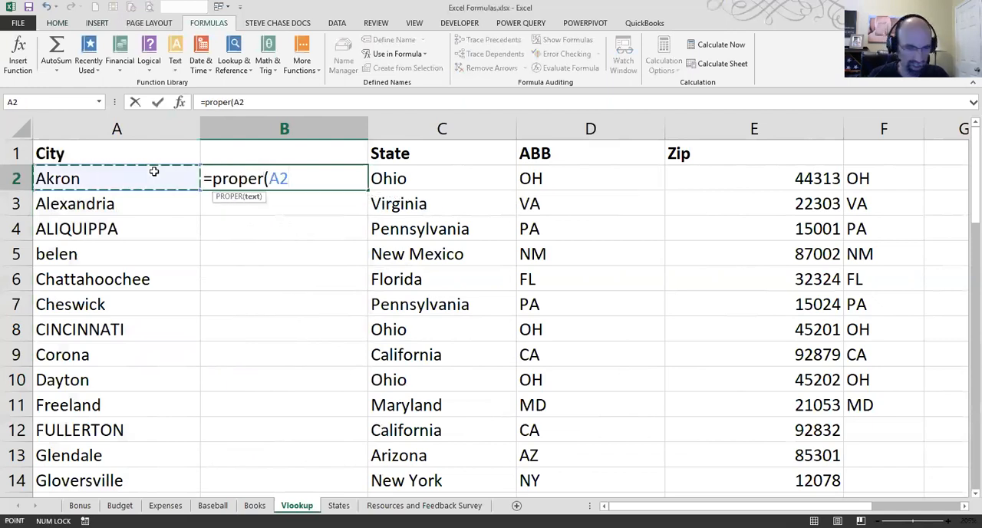
text())
key(Return)
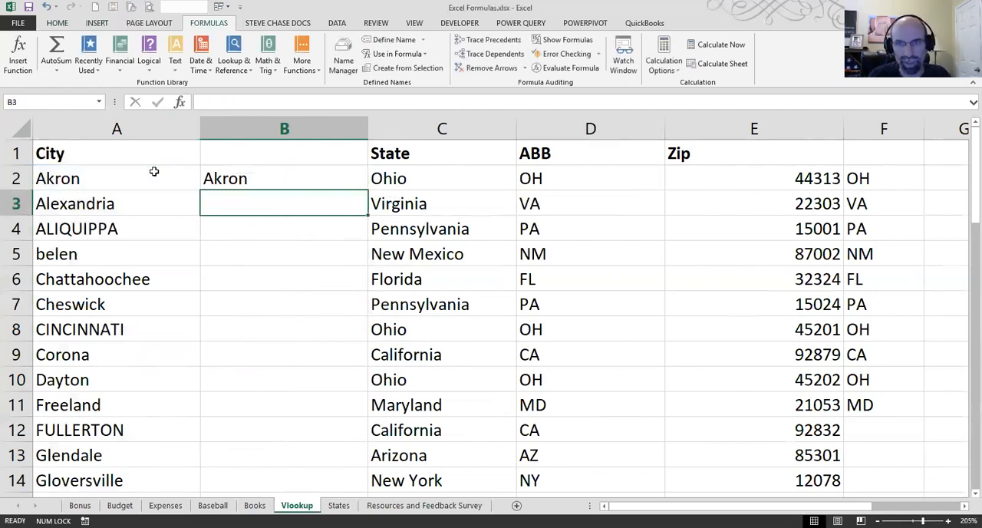
Step: Fill the PROPER formula from B2 down to the last city row, B28, and check the results
click(230, 178)
double_click(367, 190)
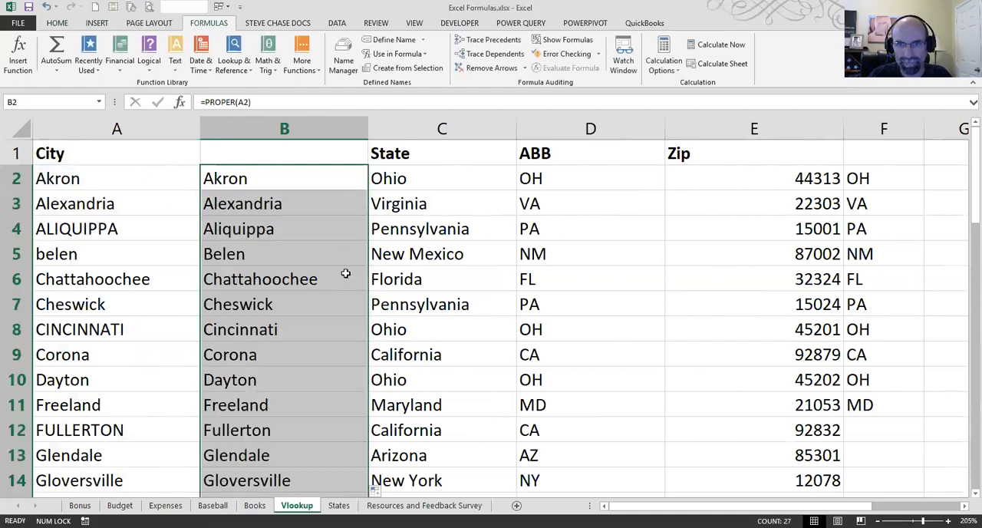
scroll(353, 303, down, 5)
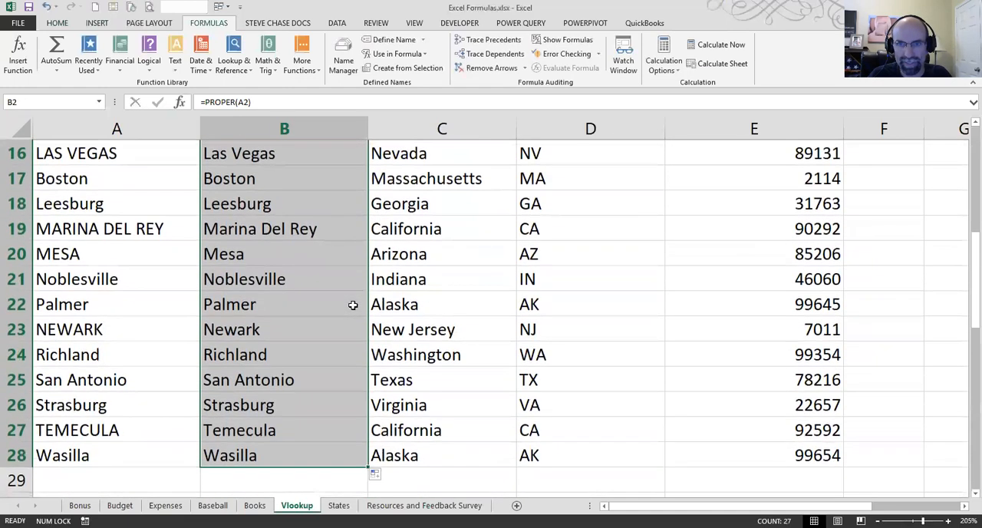
scroll(352, 305, up, 5)
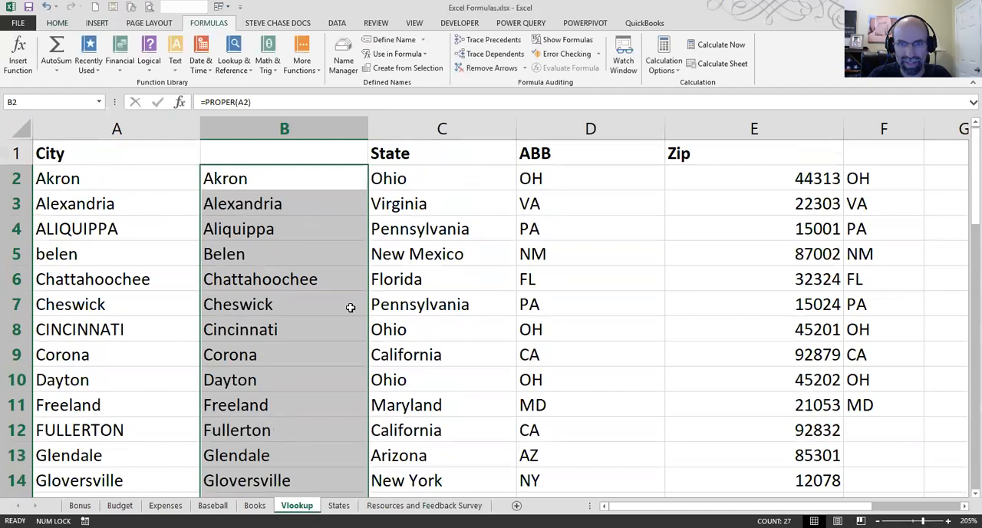
Step: Copy the proper-case names in B2:B28 and paste them as values over the City column starting at A2
right_click(292, 255)
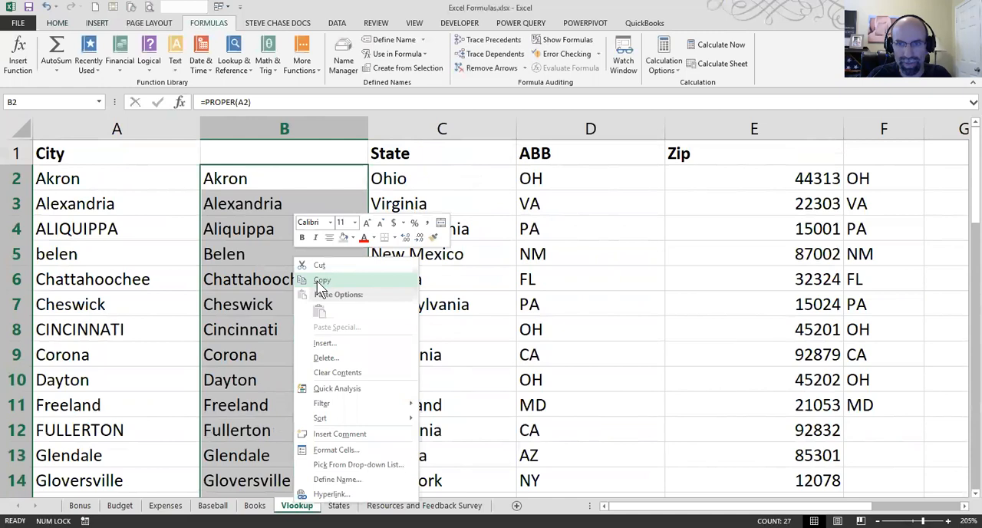
click(321, 281)
click(122, 179)
right_click(122, 180)
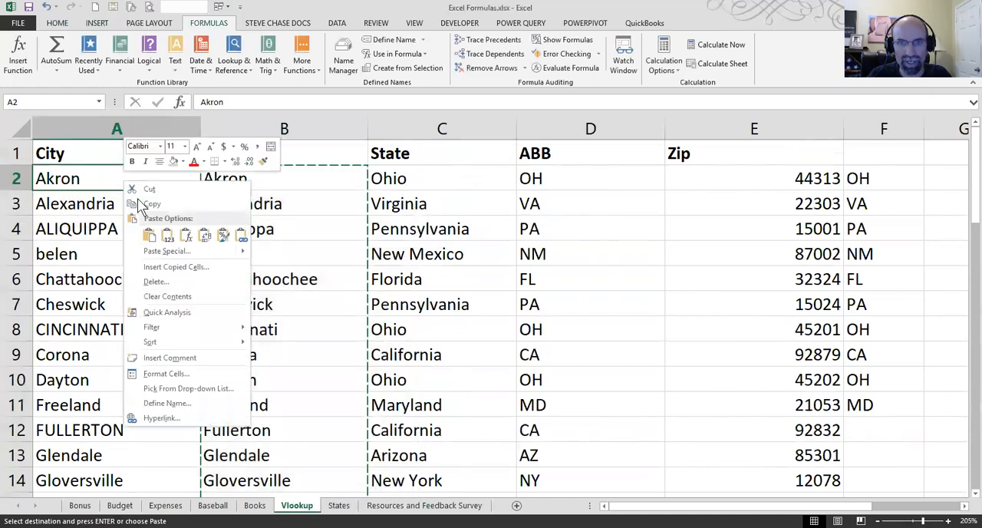
click(168, 236)
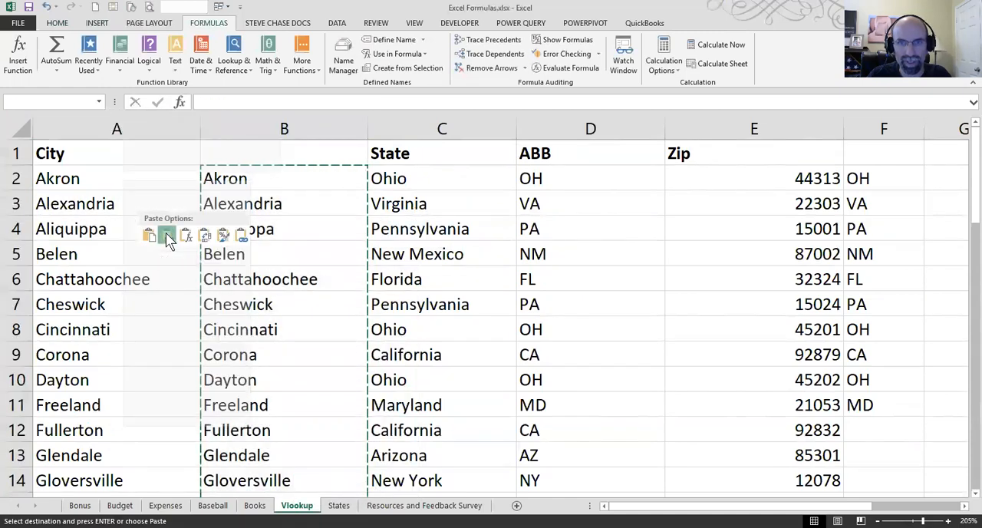
Step: Delete helper column B containing the PROPER formulas
click(240, 128)
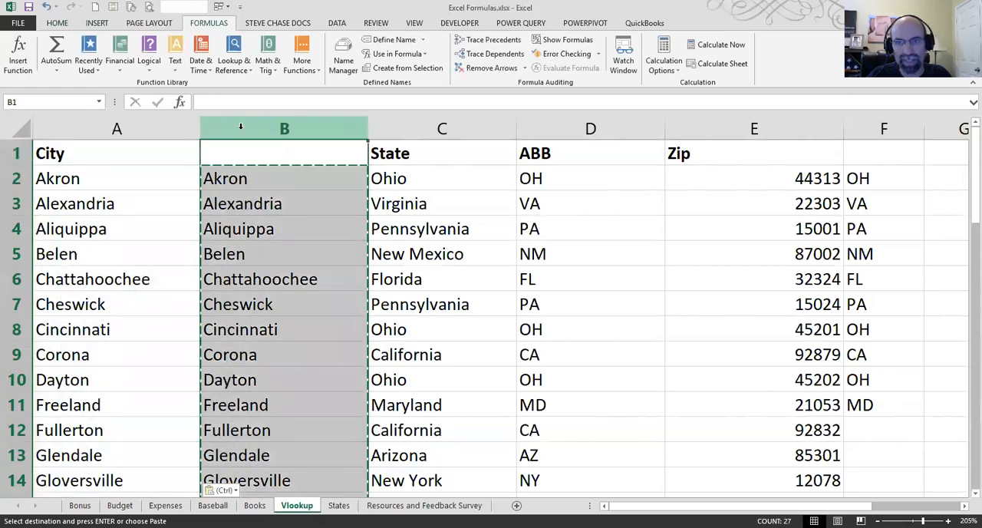
right_click(240, 127)
click(271, 230)
click(213, 304)
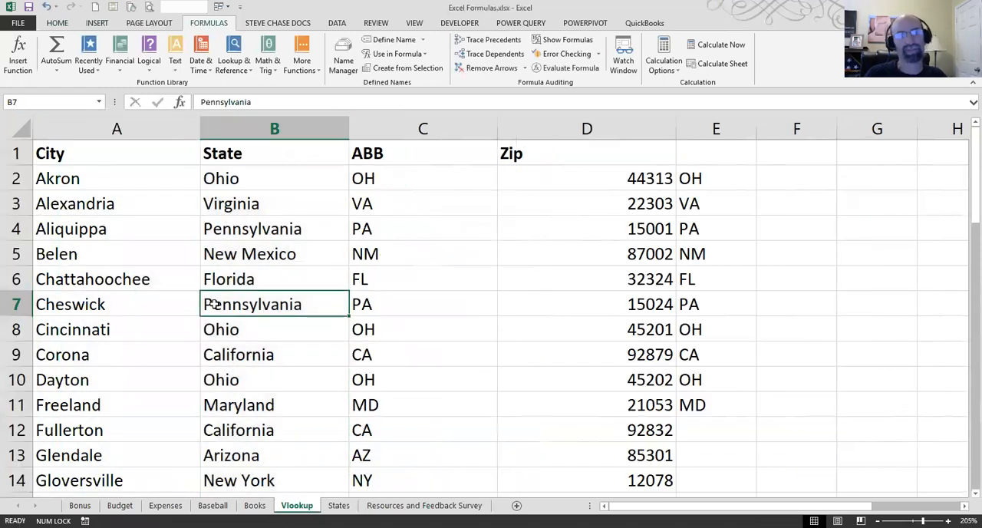